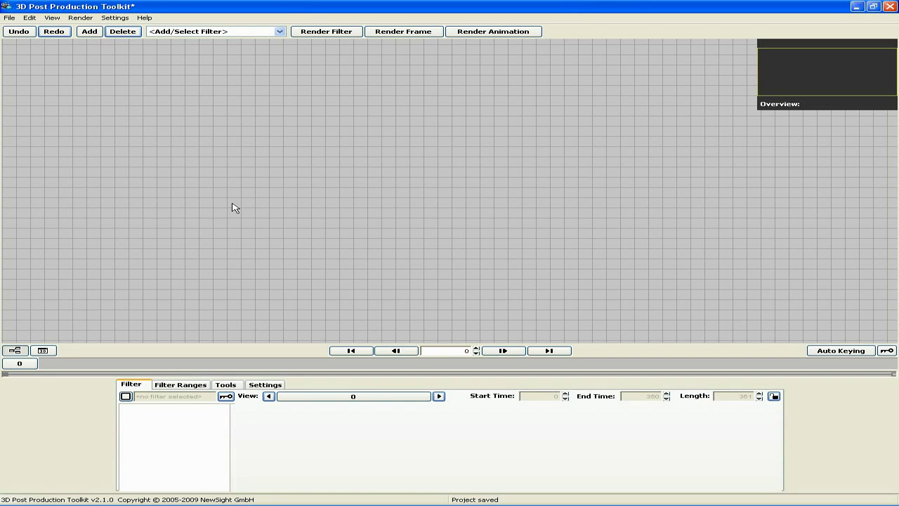
Add an Image/Video Import node and rename it Background.
right_click(75, 121)
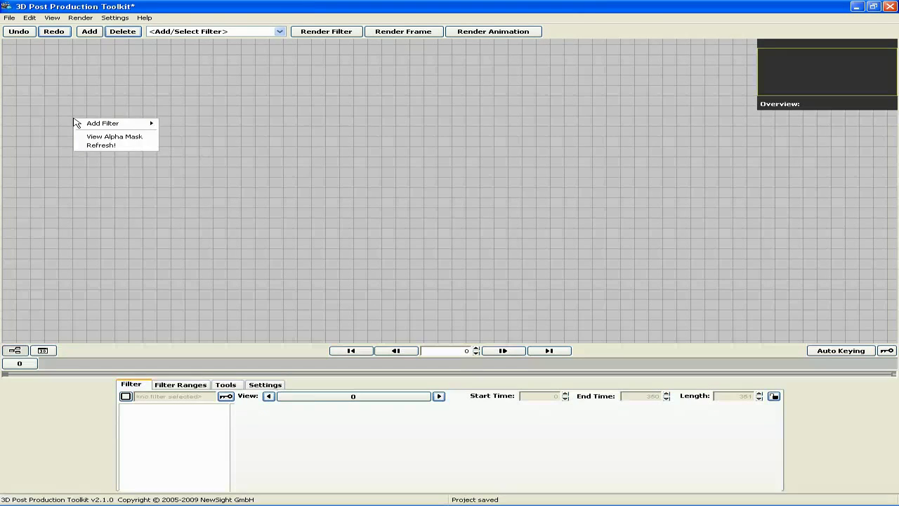
mouse_move(88, 125)
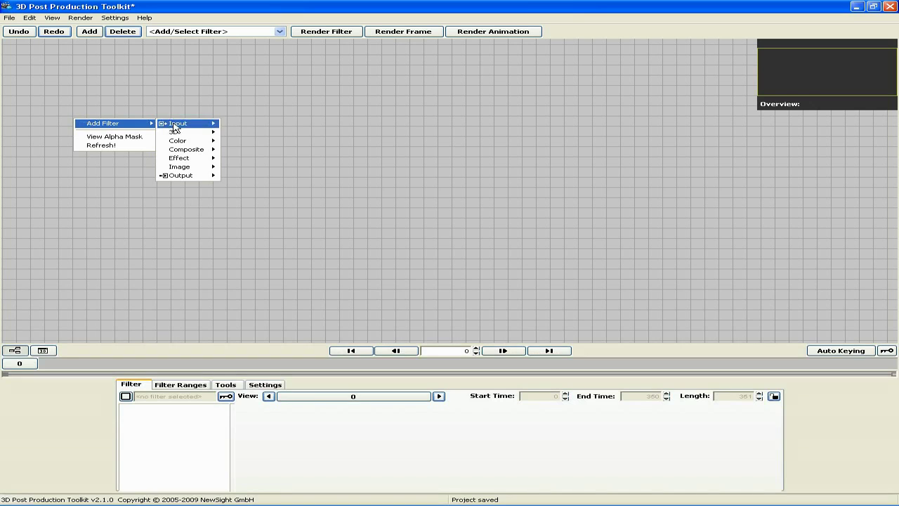
mouse_move(175, 127)
left_click(259, 133)
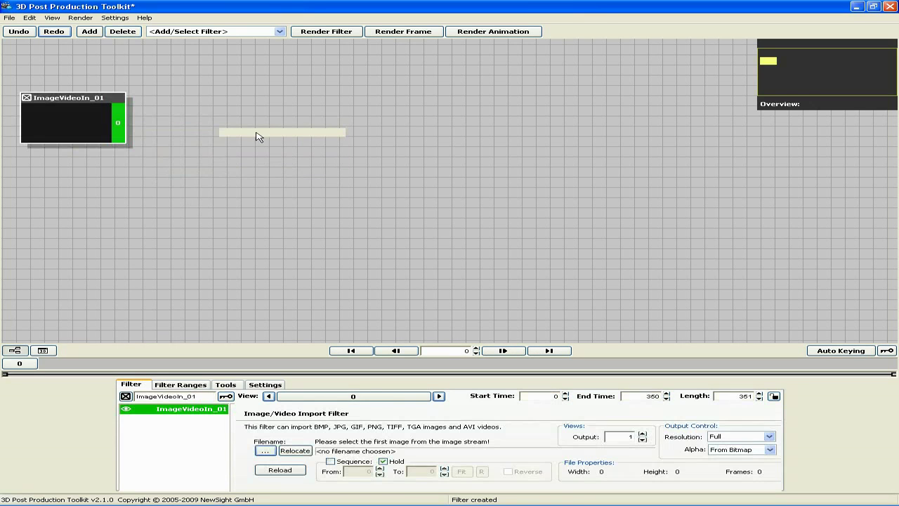
double_click(184, 396)
type("Ba")
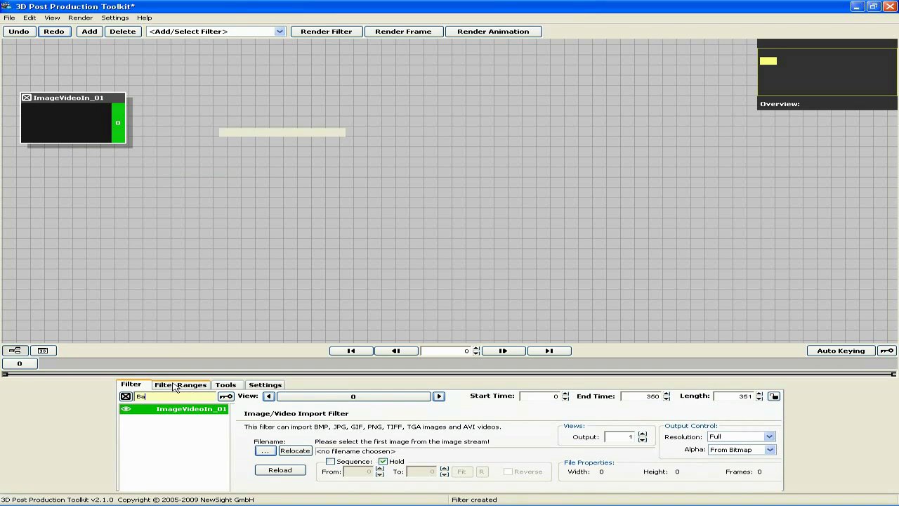
type("ckground")
key("Return")
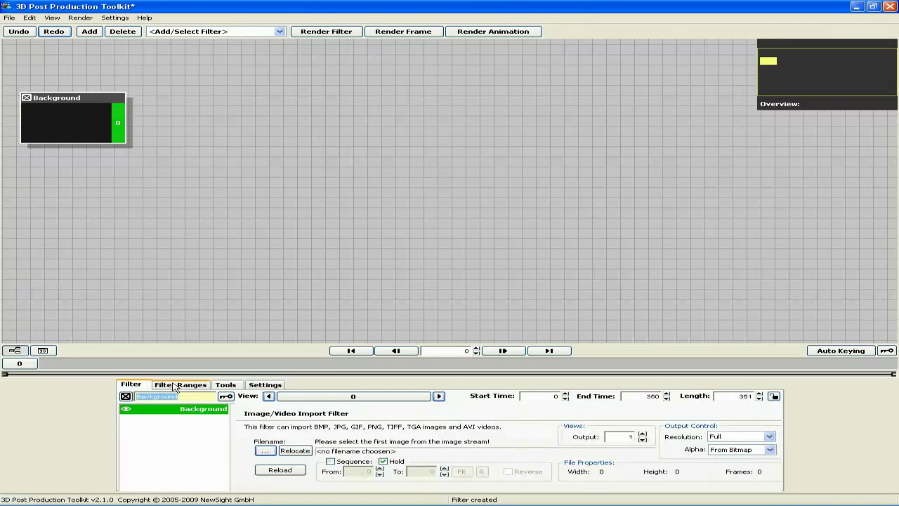
Load LAKE_MT.JPG from the Overlay Filter folder into the Background node.
left_click(265, 450)
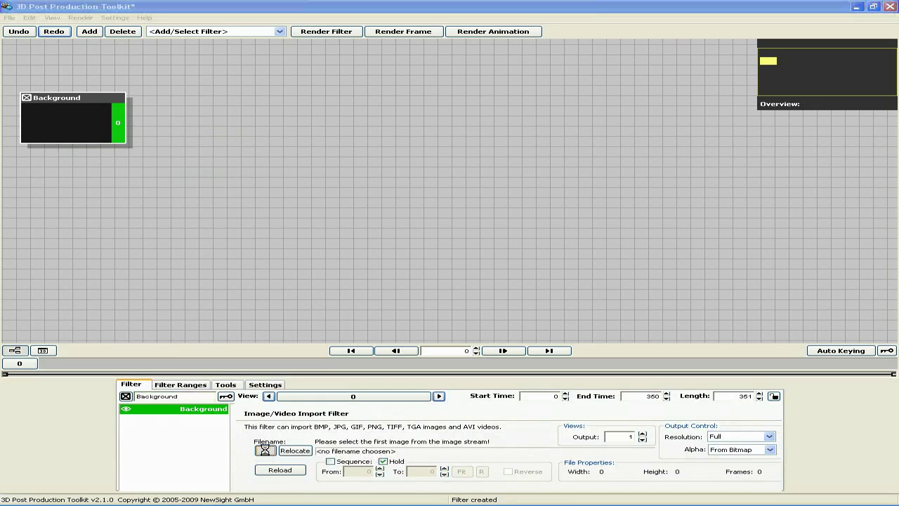
left_click(290, 50)
left_click(290, 50)
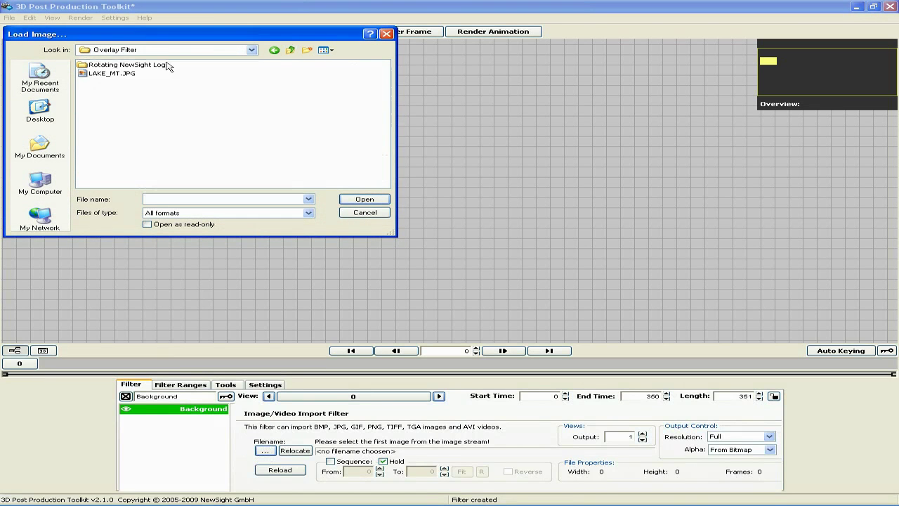
left_click(113, 74)
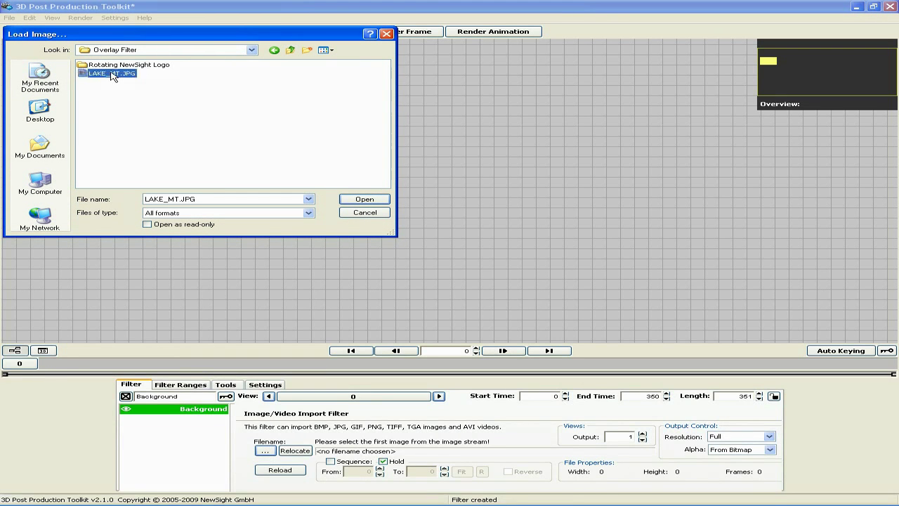
left_click(364, 200)
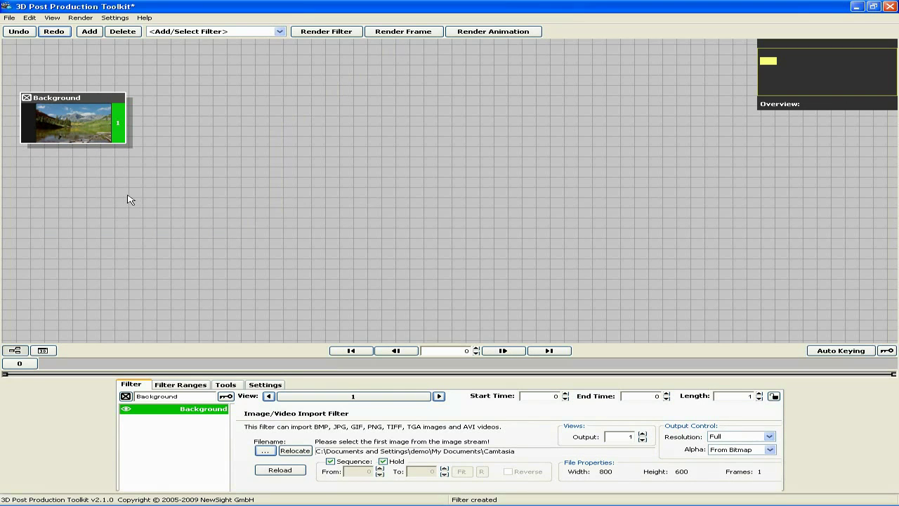
Add a MultiView Image/Video Import node and rename it Text.
right_click(82, 185)
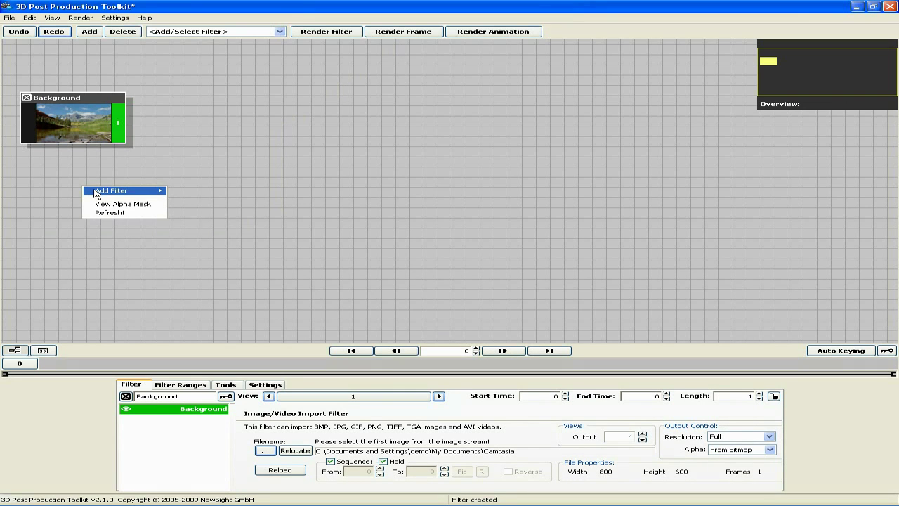
mouse_move(96, 193)
mouse_move(201, 196)
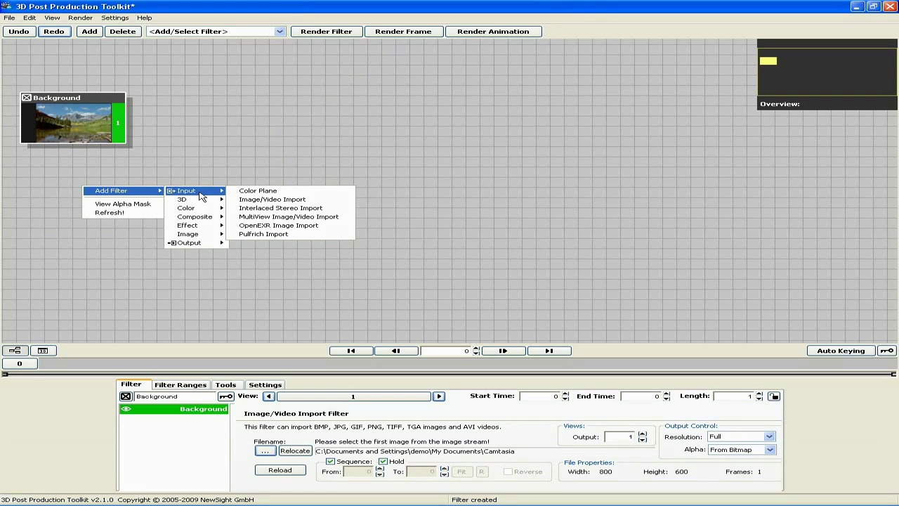
left_click(260, 218)
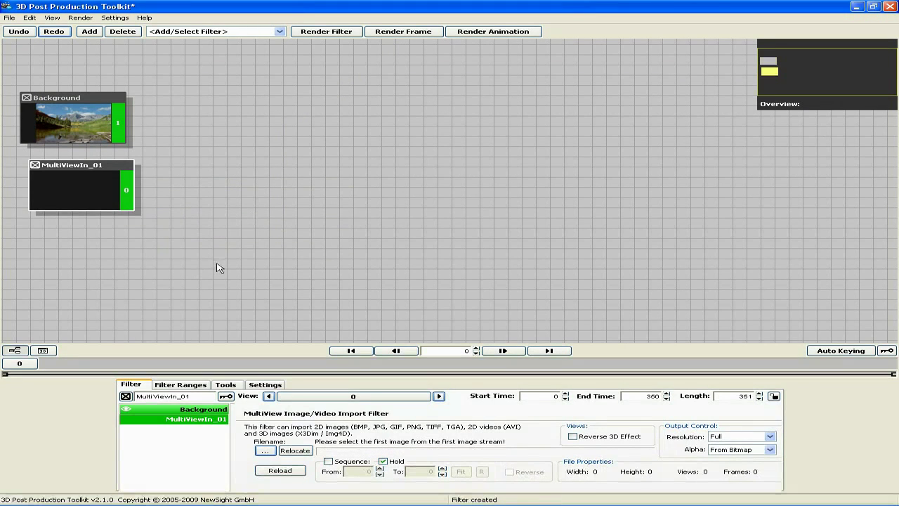
double_click(192, 396)
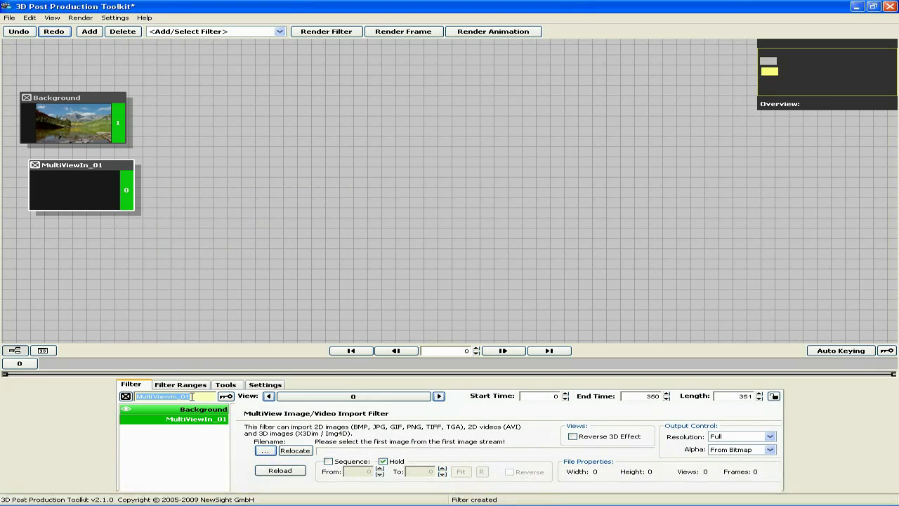
type("Text")
key("Return")
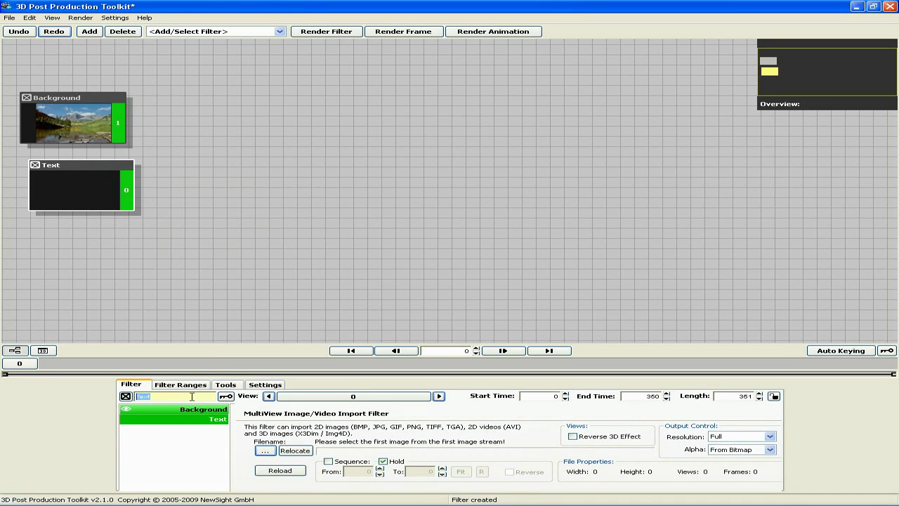
left_click(204, 283)
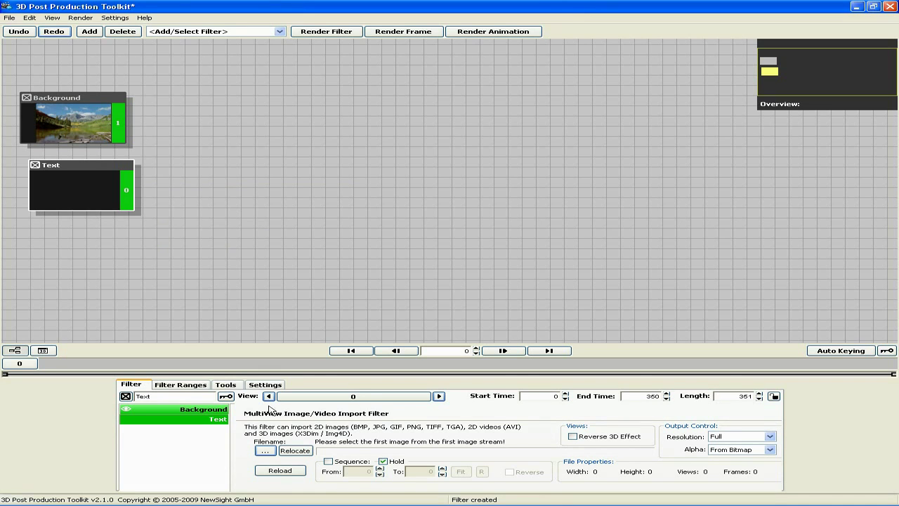
Load ROLO0000.tga from Rotating NewSight Logo > View01 into the Text node.
left_click(266, 450)
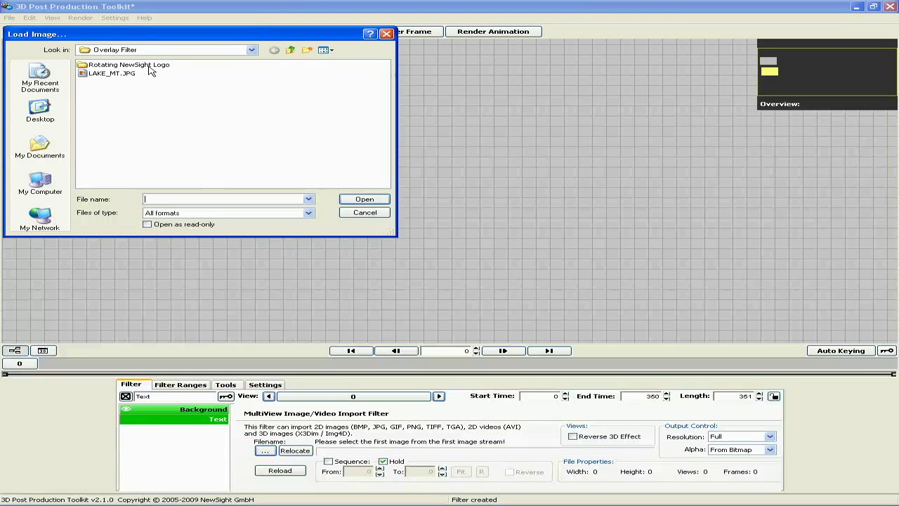
double_click(149, 65)
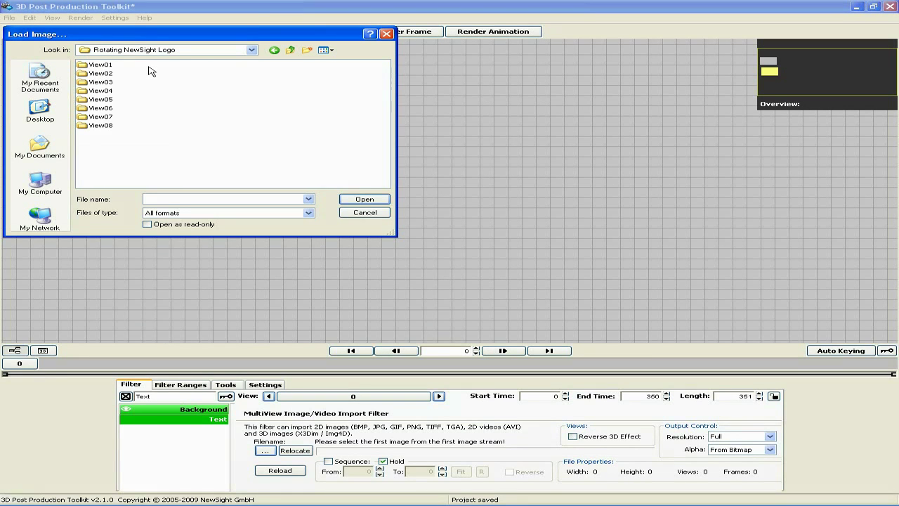
left_click(91, 66)
double_click(91, 67)
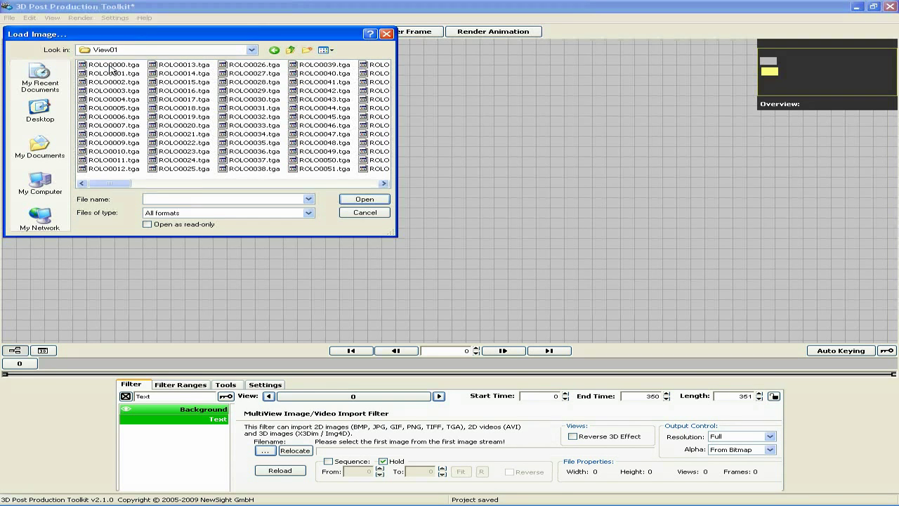
left_click(111, 66)
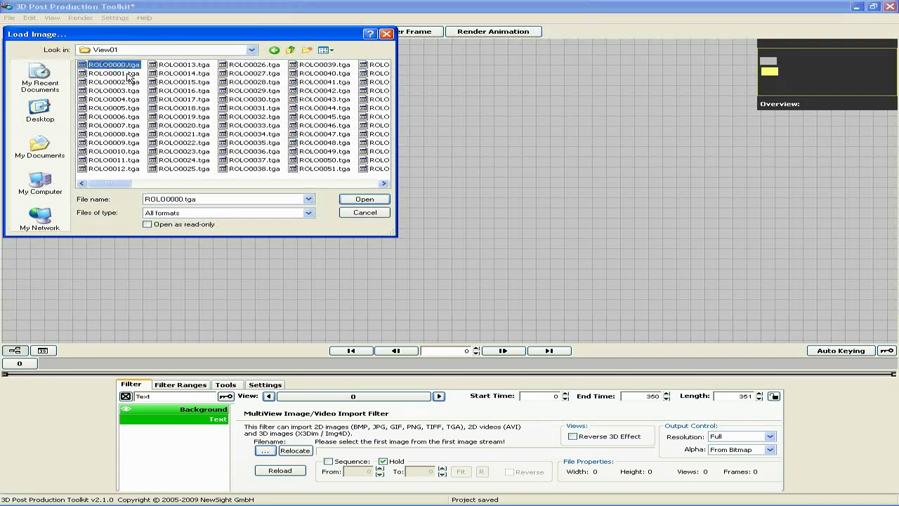
left_click(367, 201)
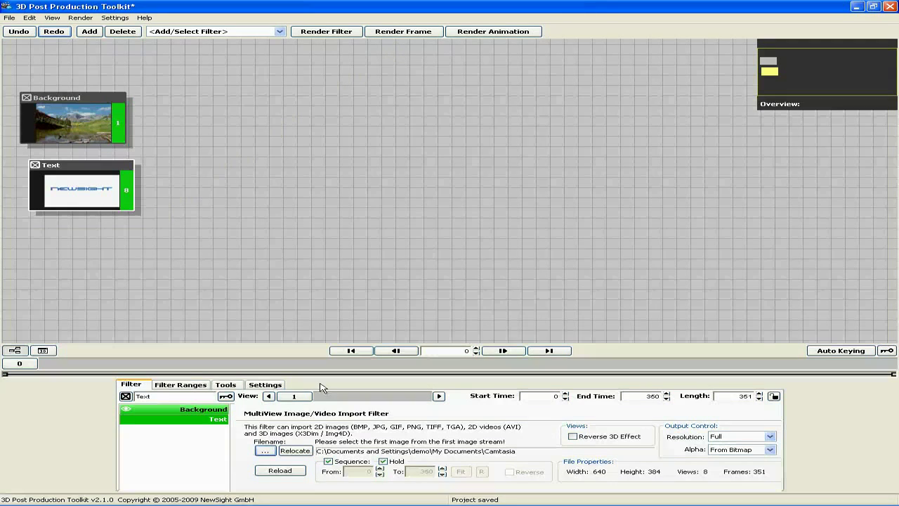
Preview the Text node's NEWSIGHT logo at view 2, review both node settings, and save.
double_click(68, 185)
left_click_drag(297, 395, 274, 386)
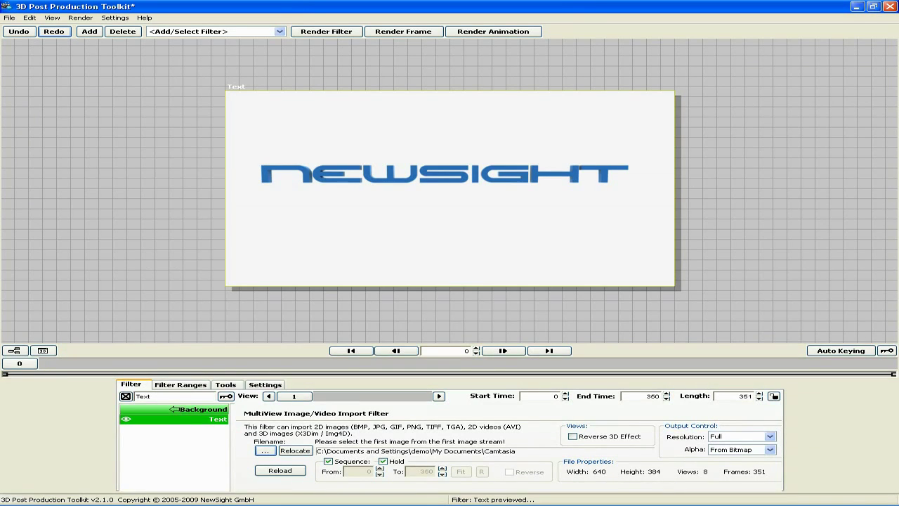
left_click(168, 408)
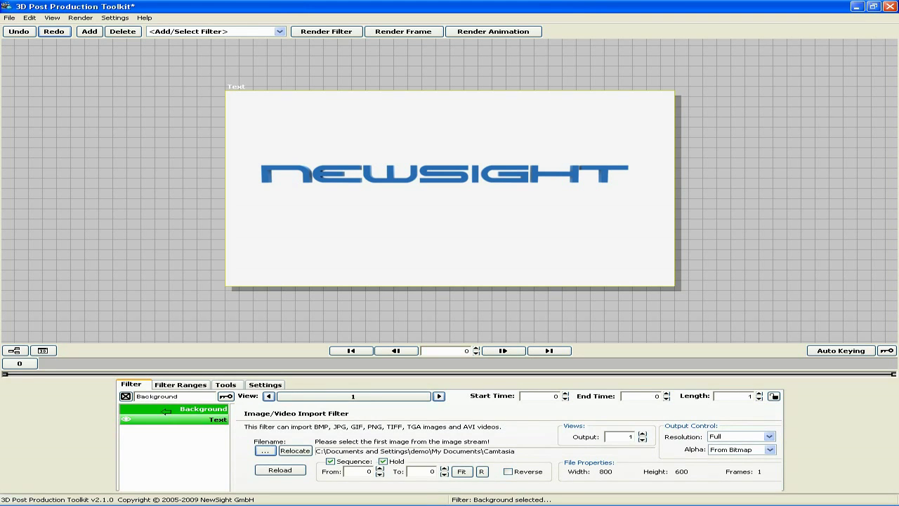
left_click(166, 419)
left_click(167, 410)
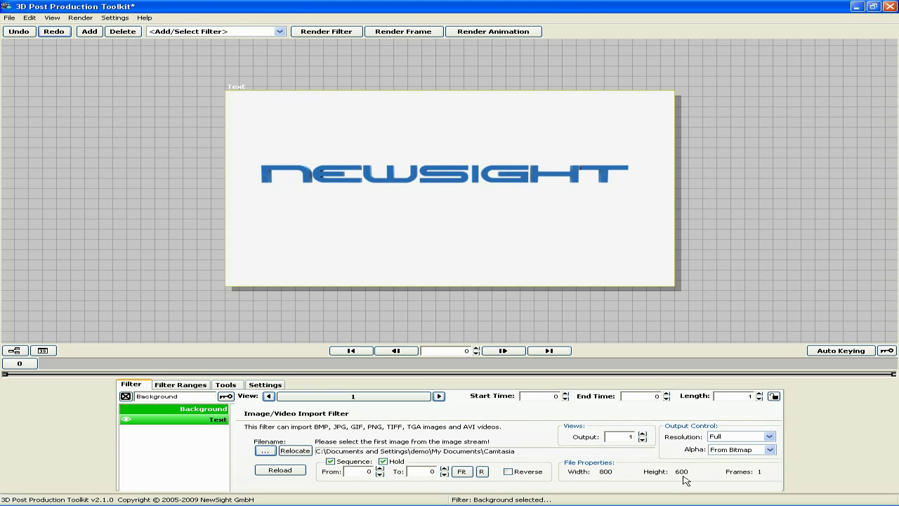
key("ctrl+s")
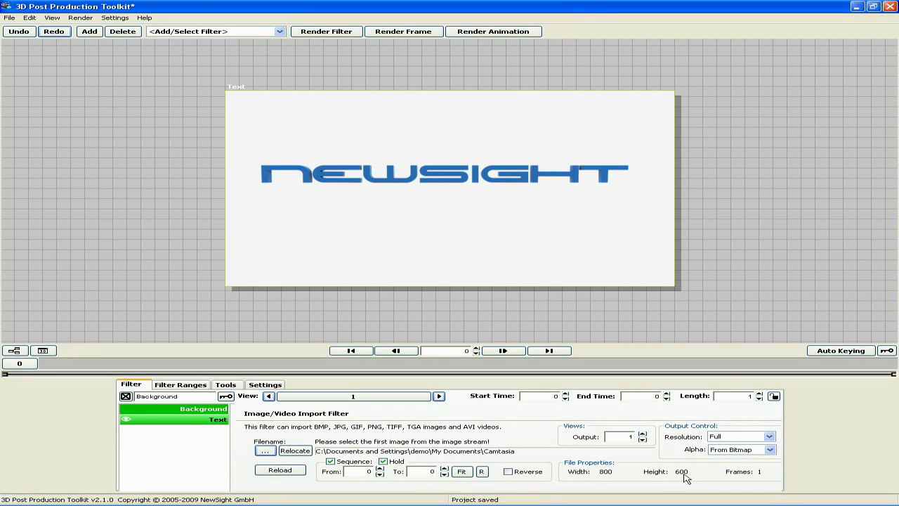
Add a ResizeCrop_01 node, place it, and wire Background's output into it.
left_click(17, 353)
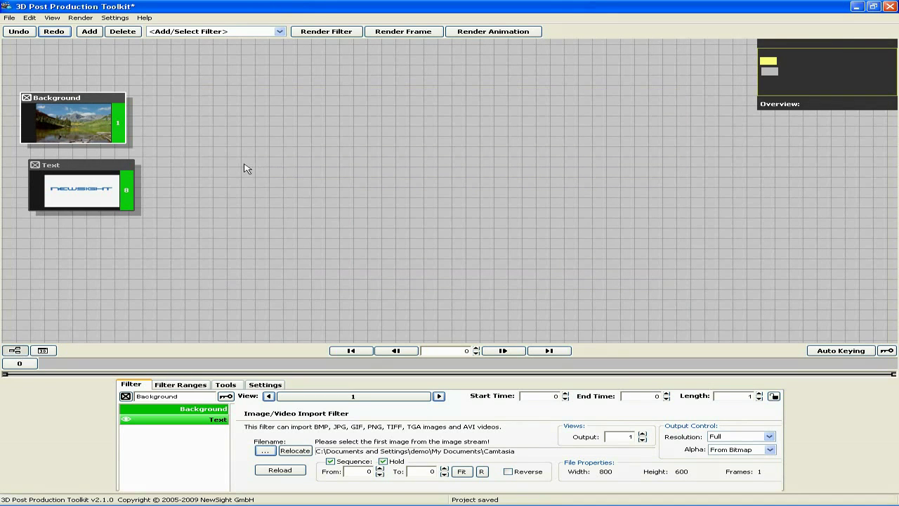
right_click(246, 168)
mouse_move(256, 172)
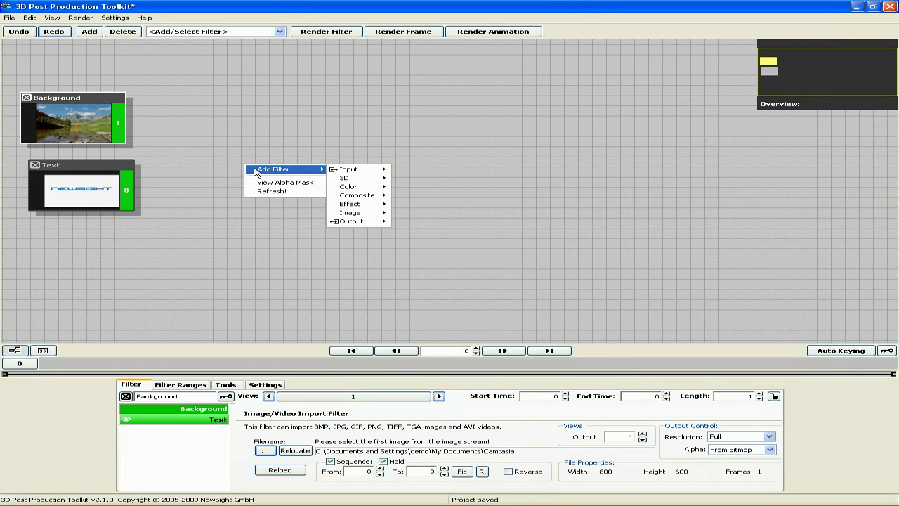
mouse_move(361, 213)
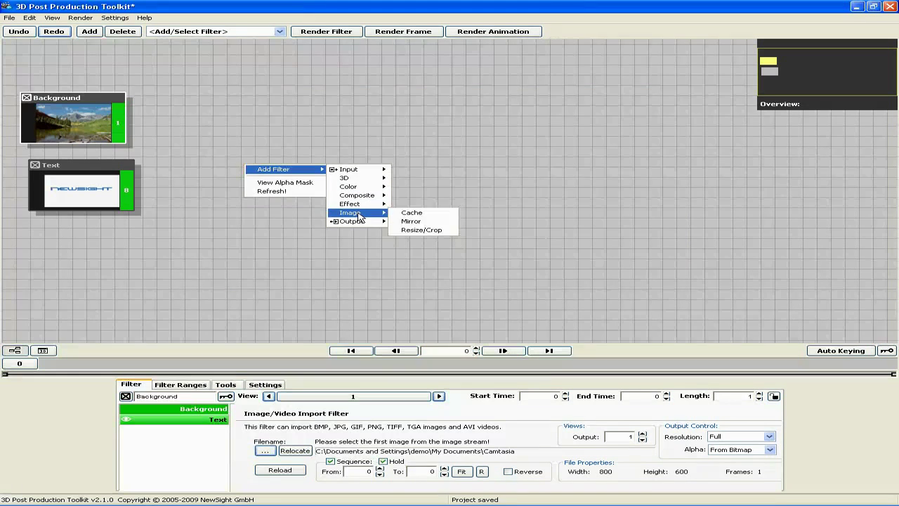
left_click(429, 230)
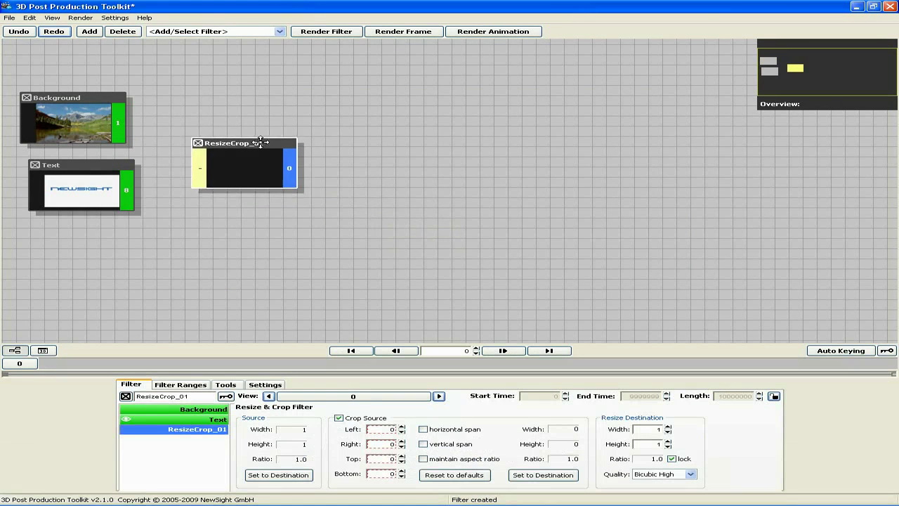
left_click_drag(261, 140, 291, 100)
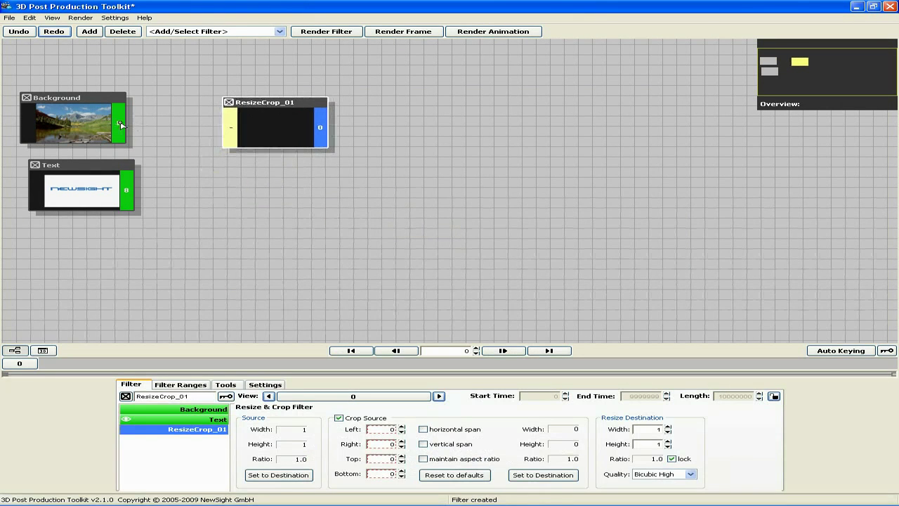
left_click_drag(118, 123, 230, 127)
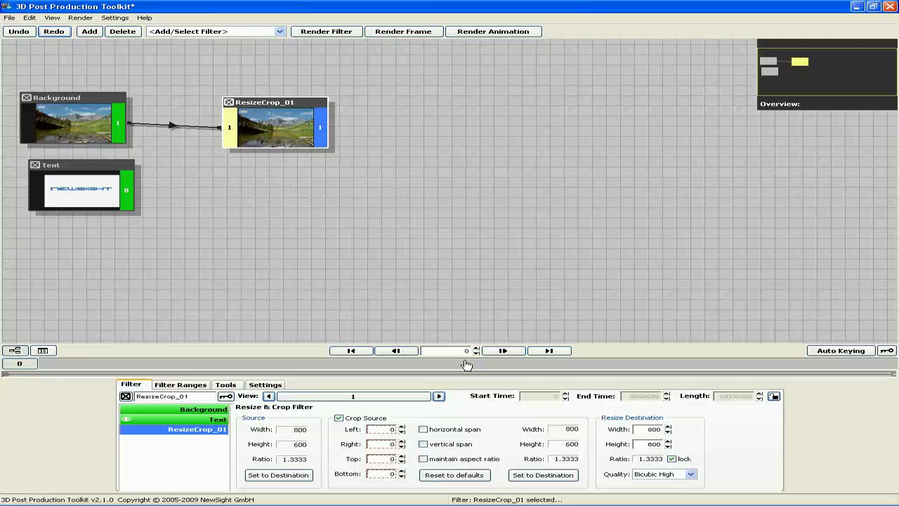
Crop 60 pixels symmetrically from the top and bottom of the background.
left_click(423, 444)
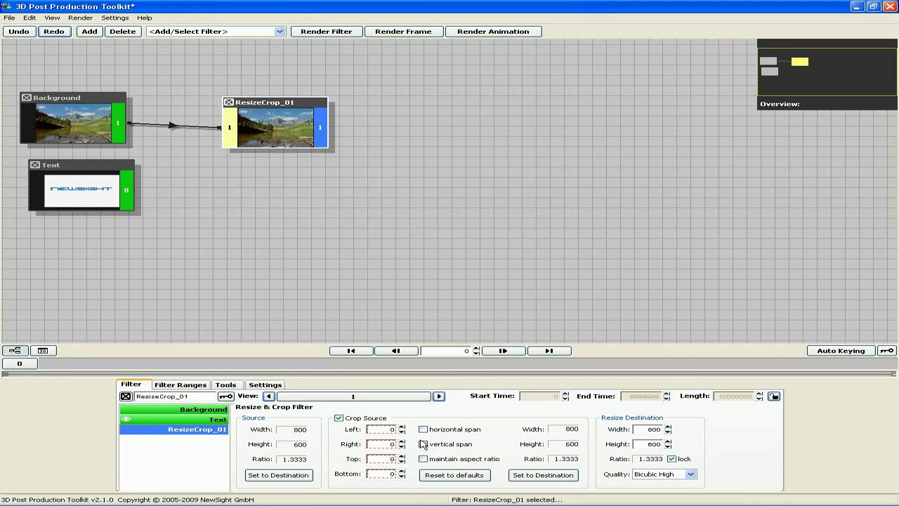
left_click(390, 458)
type("60")
key("Return")
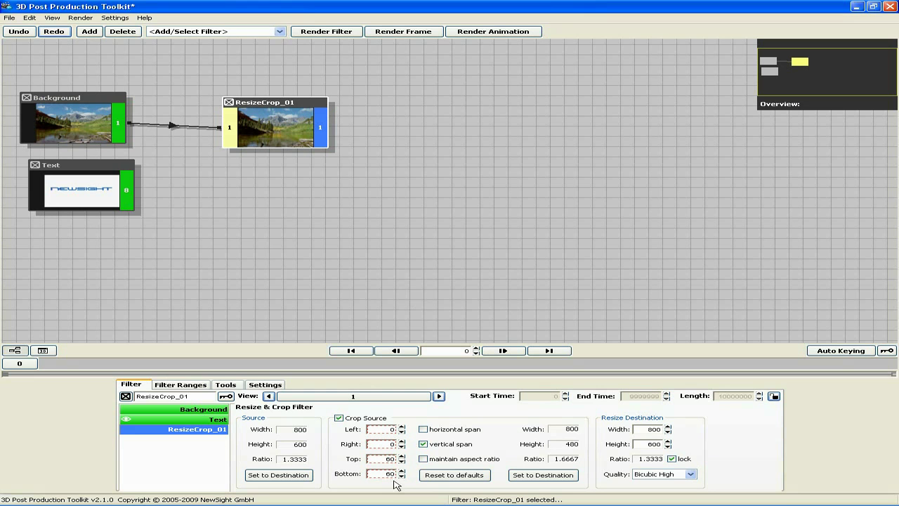
Set the destination to the cropped size, change width to 640, and save.
left_click(541, 475)
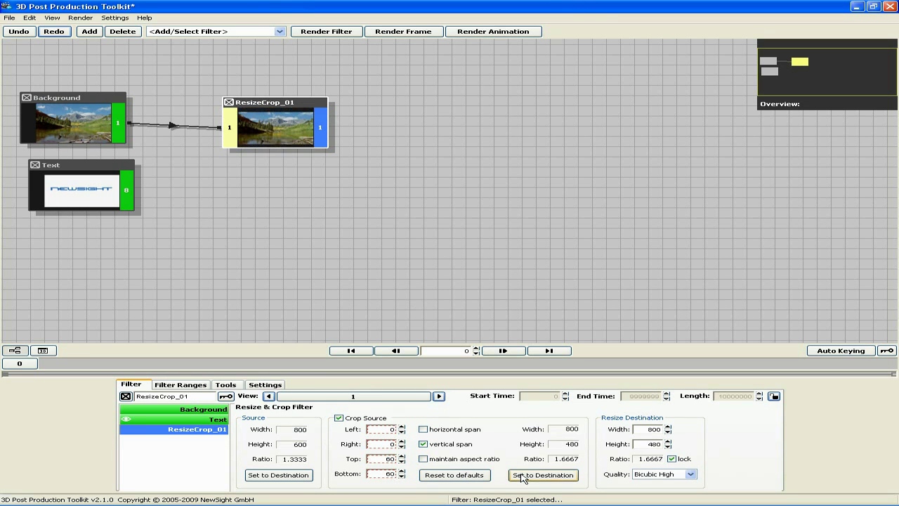
double_click(651, 428)
type("640")
key("Return")
key("ctrl+s")
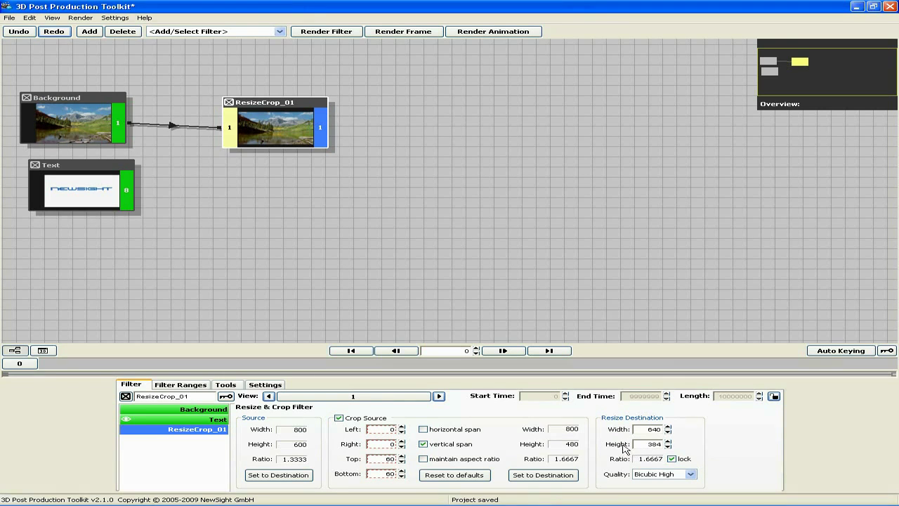
Add an Overlay 3D_01 node fed by ResizeCrop_01 and Text on its first two inputs.
right_click(337, 206)
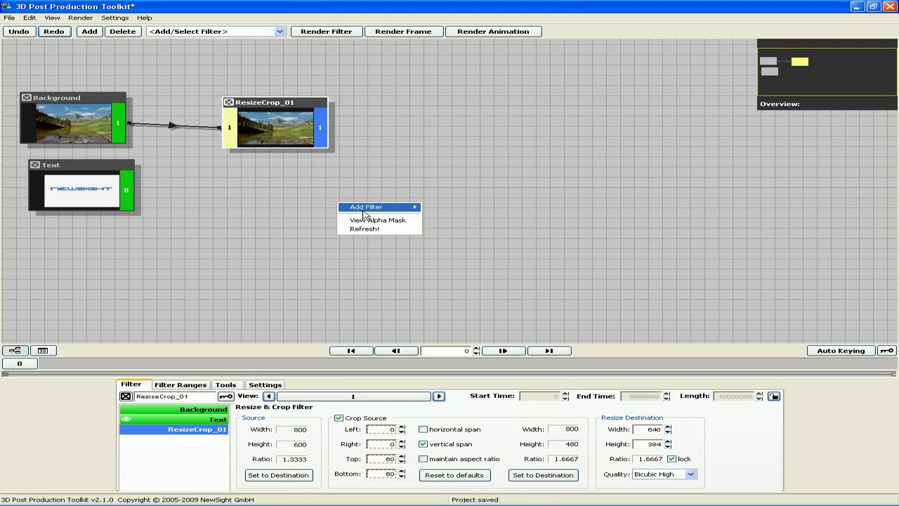
mouse_move(365, 212)
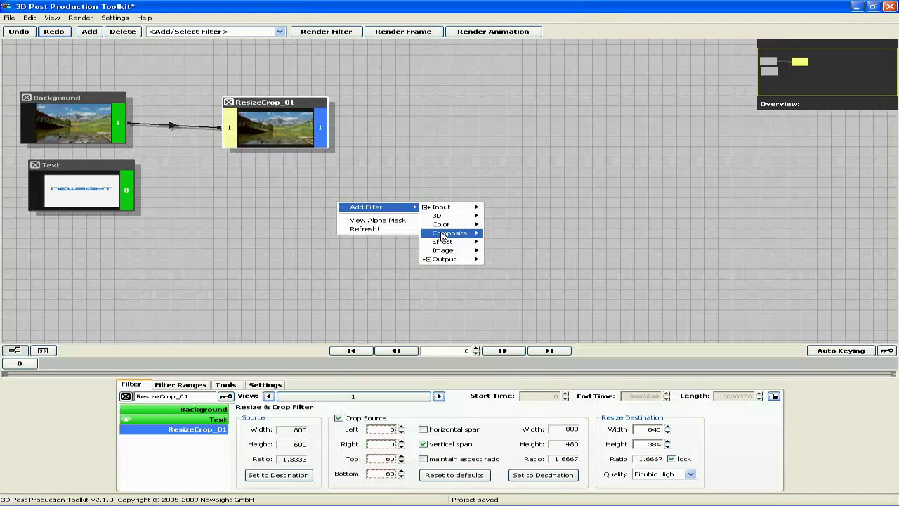
mouse_move(442, 236)
left_click(513, 285)
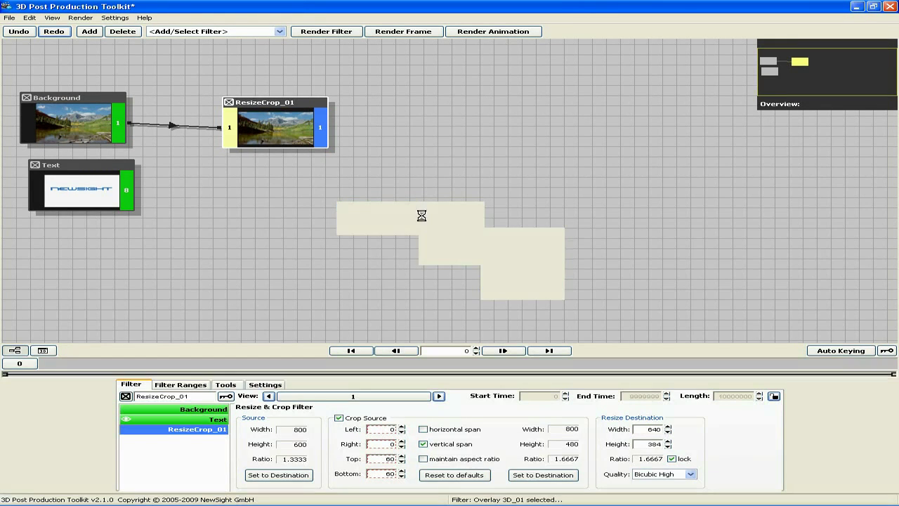
left_click_drag(357, 181, 430, 180)
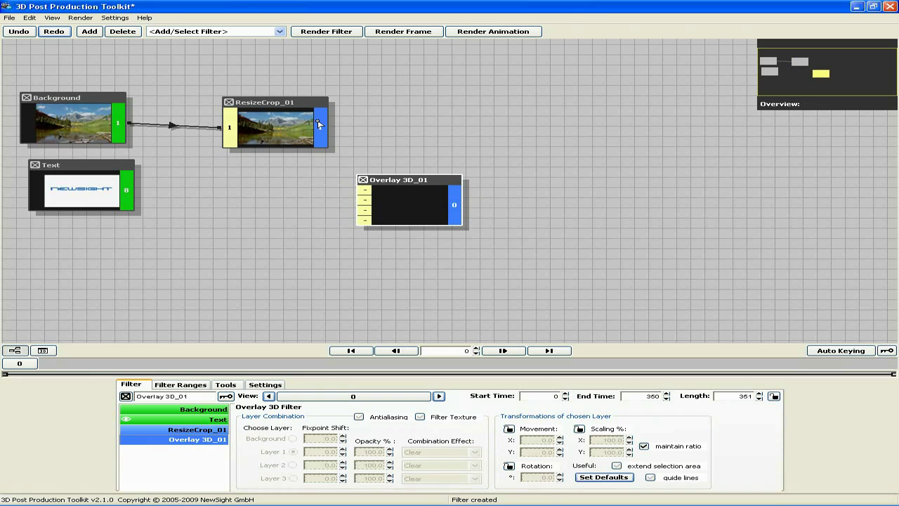
left_click_drag(320, 124, 363, 190)
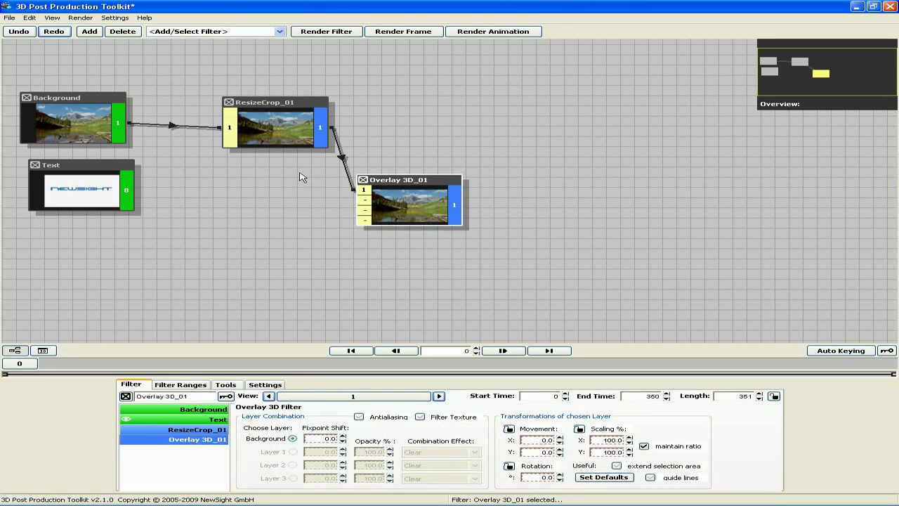
left_click_drag(129, 190, 364, 199)
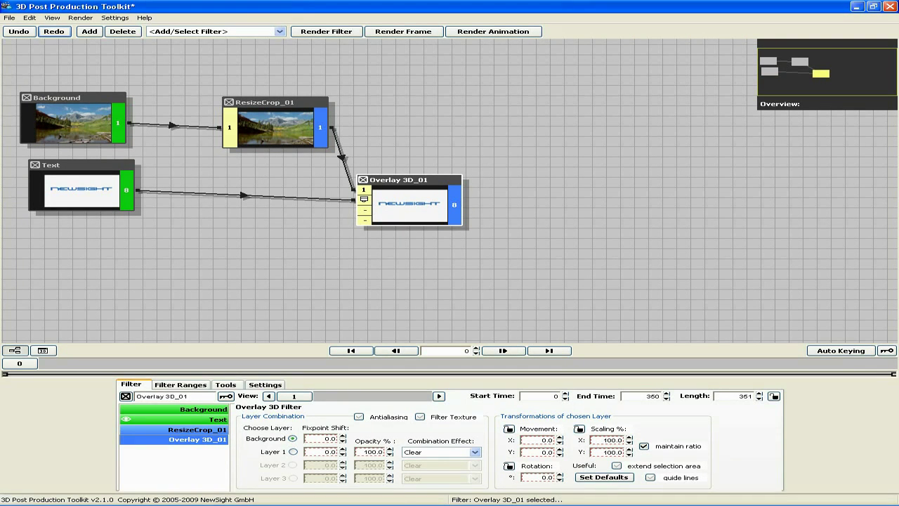
left_click_drag(364, 199, 364, 200)
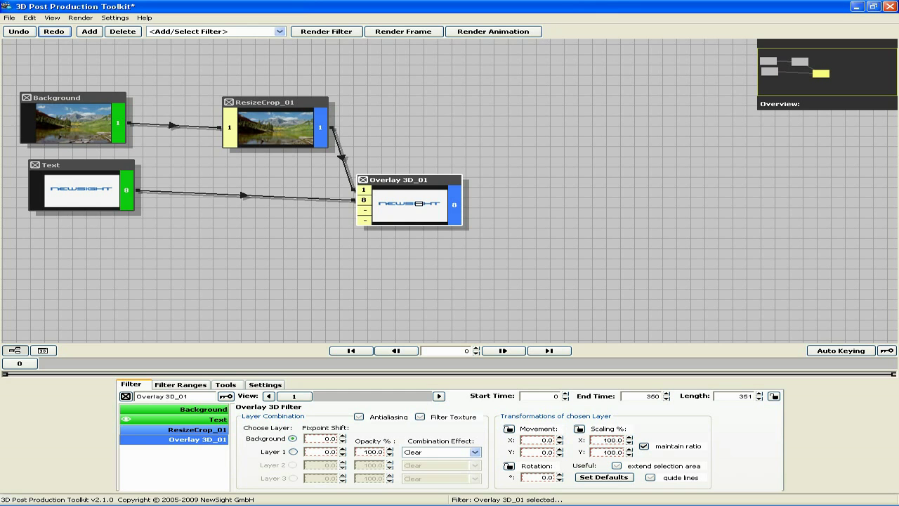
Preview Overlay 3D_01 and set its Combination Effect to Normal with Alpha.
double_click(419, 204)
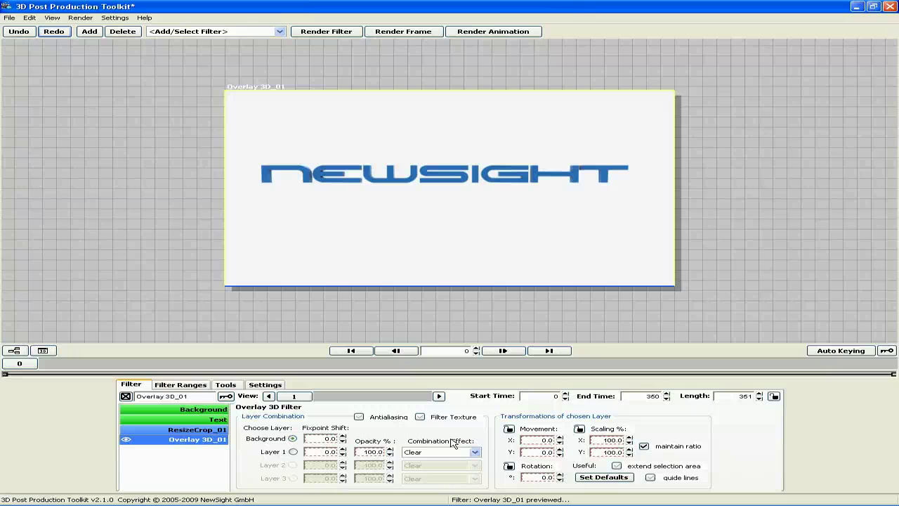
left_click(475, 452)
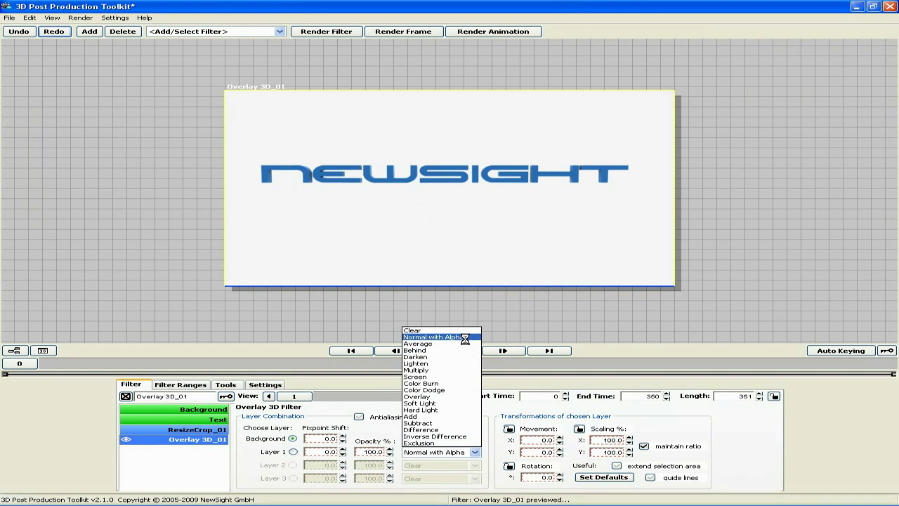
left_click(465, 338)
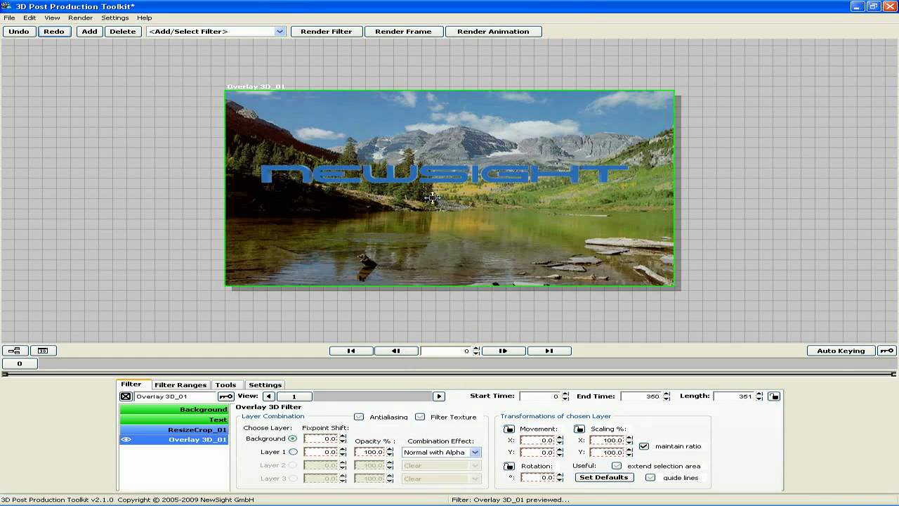
scroll(431, 199, "up", 2)
Select the Overlay 3D_01 filter and save the project.
scroll(431, 199, "up", 2)
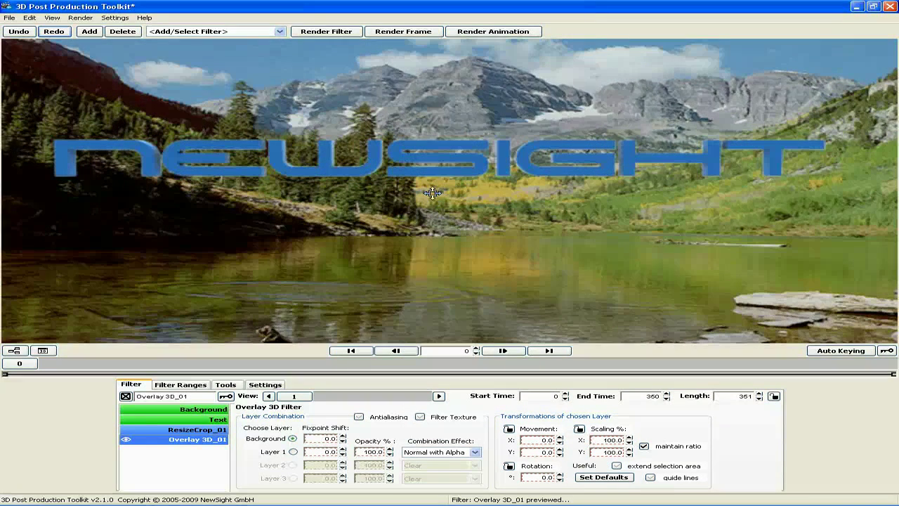
scroll(536, 143, "up", 1)
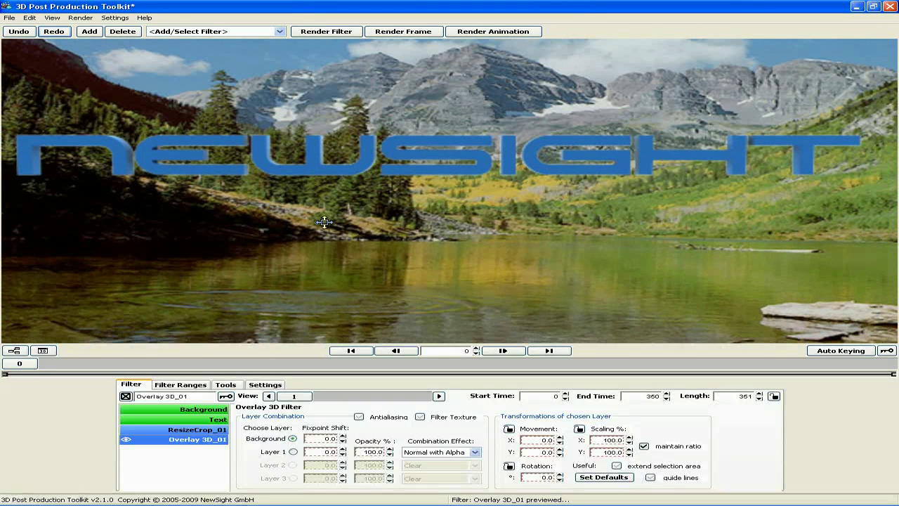
key("ctrl+s")
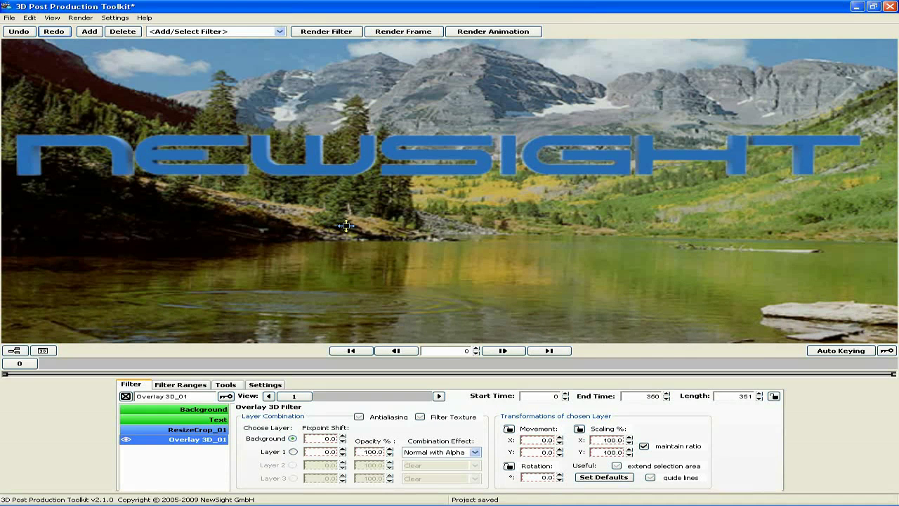
left_click(340, 226)
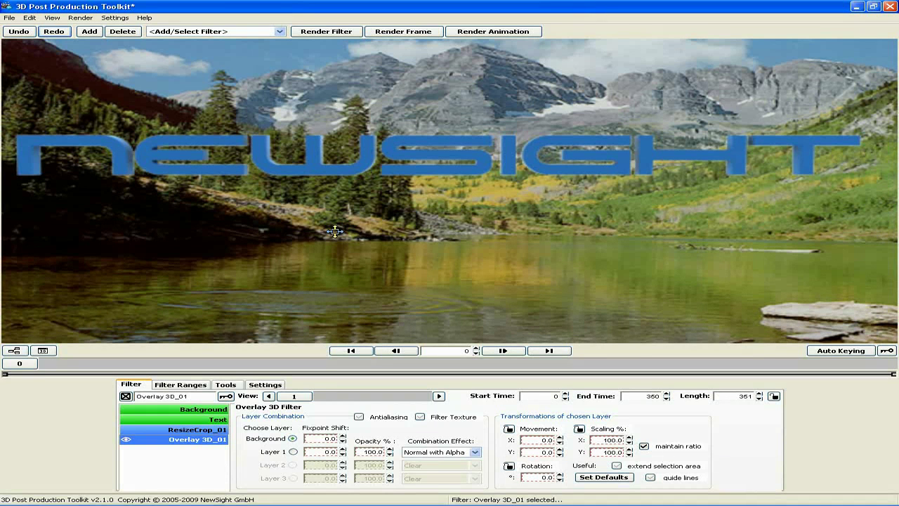
key("ctrl+s")
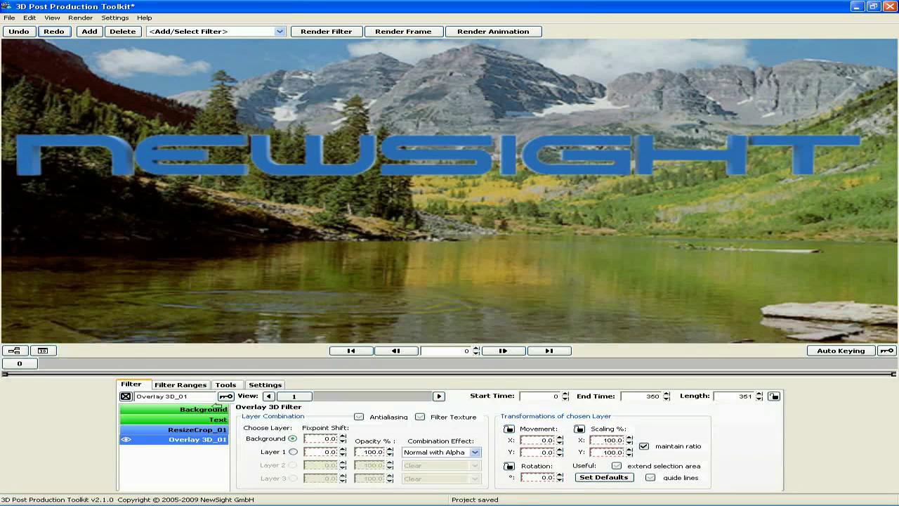
Set the Text layer's Alpha to Premultiply, then return to Overlay 3D_01's settings.
left_click(200, 420)
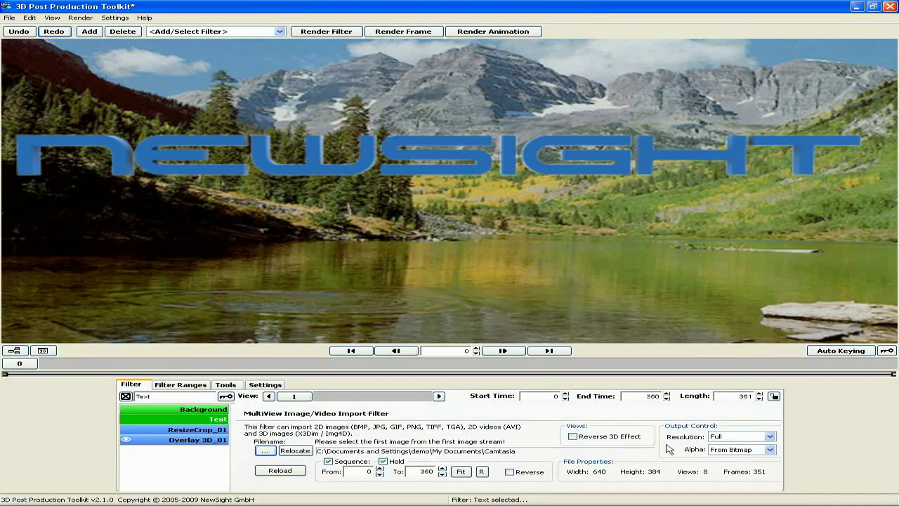
left_click(769, 449)
left_click(747, 466)
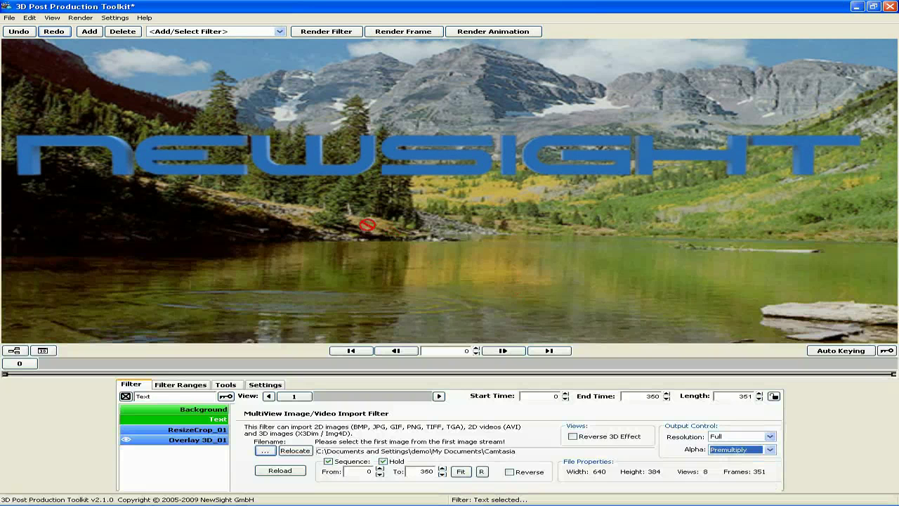
left_click(226, 437)
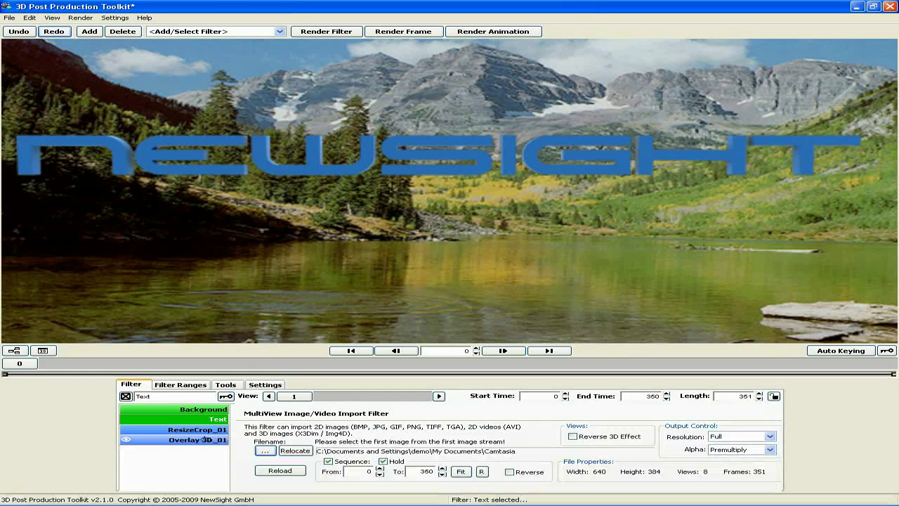
left_click(182, 439)
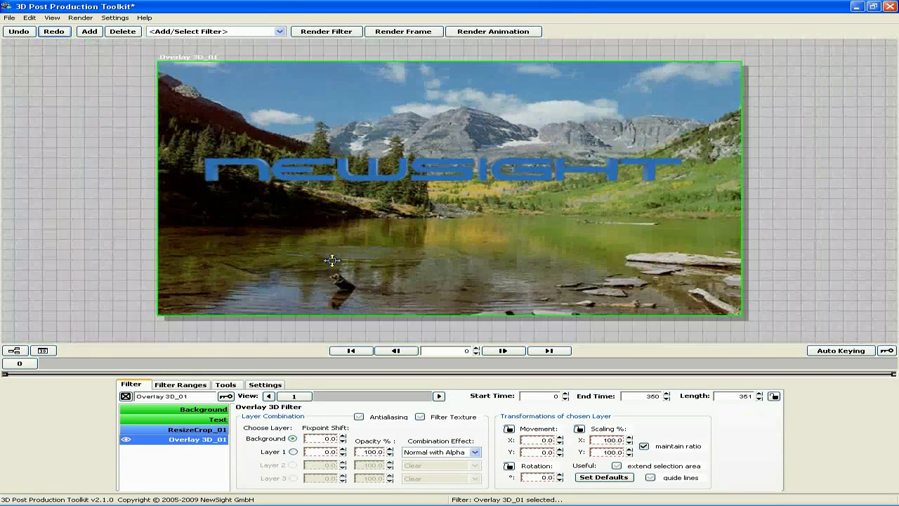
Set the Background fixpoint shift to -10 and compare overlay views 6 and 3.
mouse_move(294, 396)
left_mouse_down()
mouse_move(414, 396)
mouse_move(281, 396)
mouse_move(463, 395)
mouse_move(288, 398)
left_mouse_up()
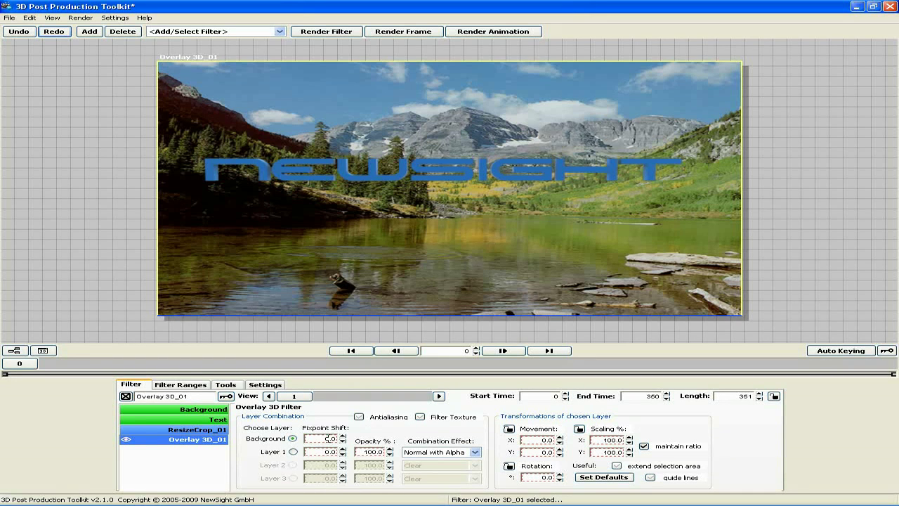
left_click(329, 438)
key("Return")
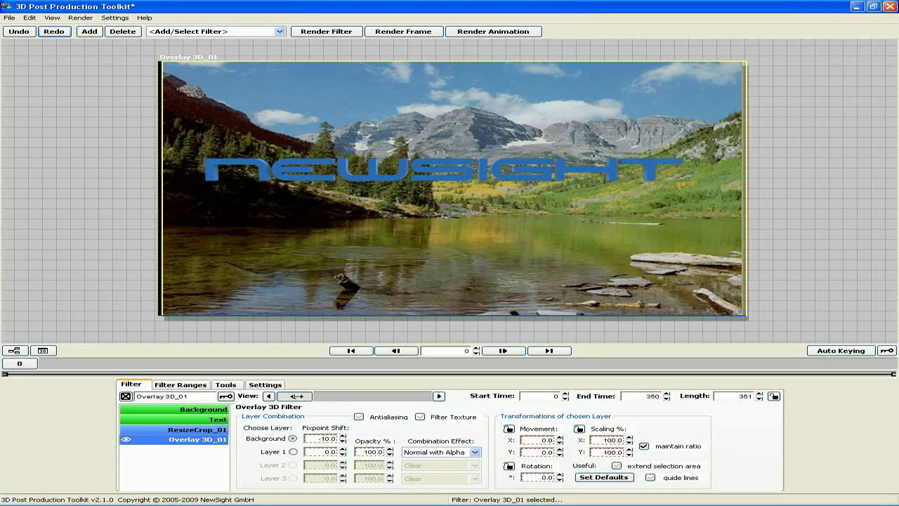
left_click_drag(413, 396, 289, 394)
Set Layer 1's fixpoint shift to 10, then scrub the View slider to check the other views.
double_click(328, 452)
type("10")
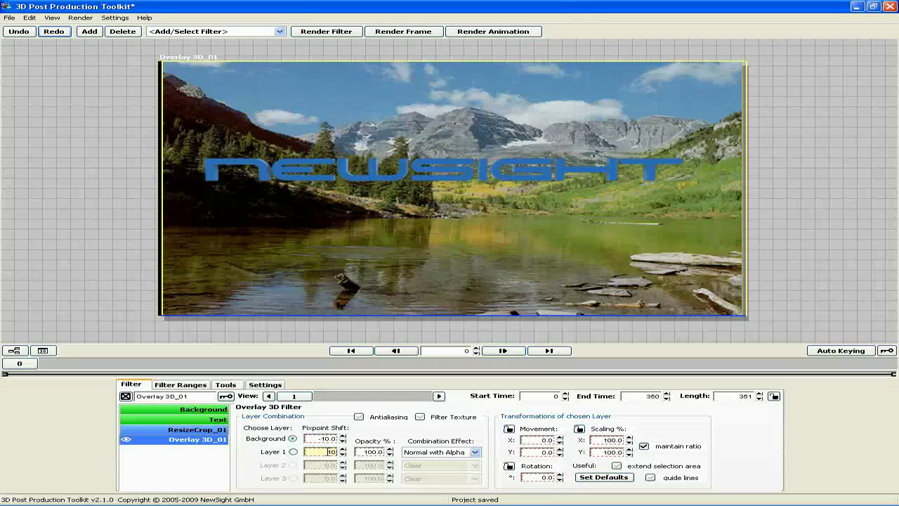
key("Return")
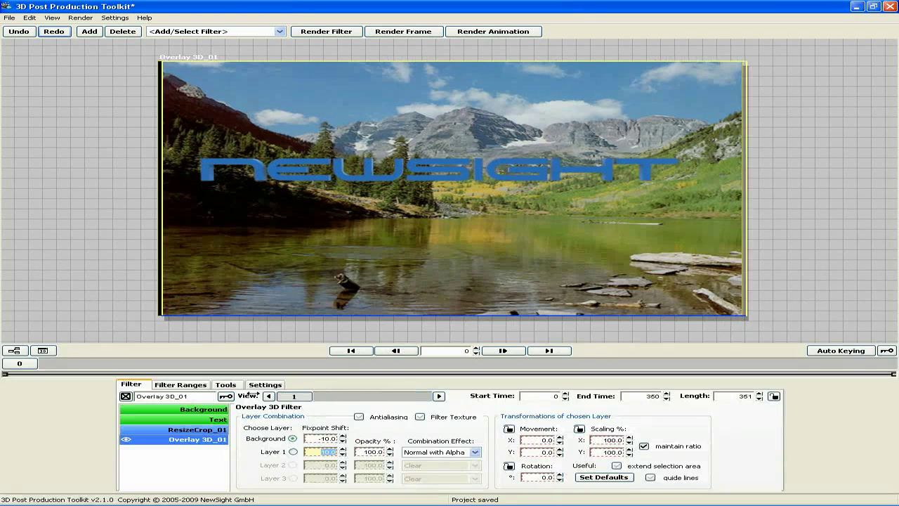
left_click_drag(294, 396, 437, 388)
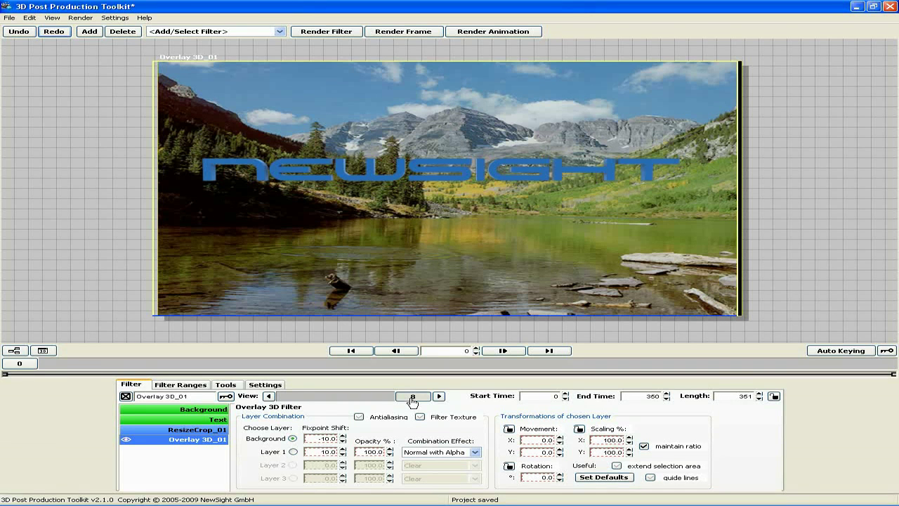
left_click_drag(412, 397, 298, 395)
Scale the background lake layer to 102% and return the overlay preview to view 1.
double_click(608, 440)
key("BackSpace")
type("102")
key("Return")
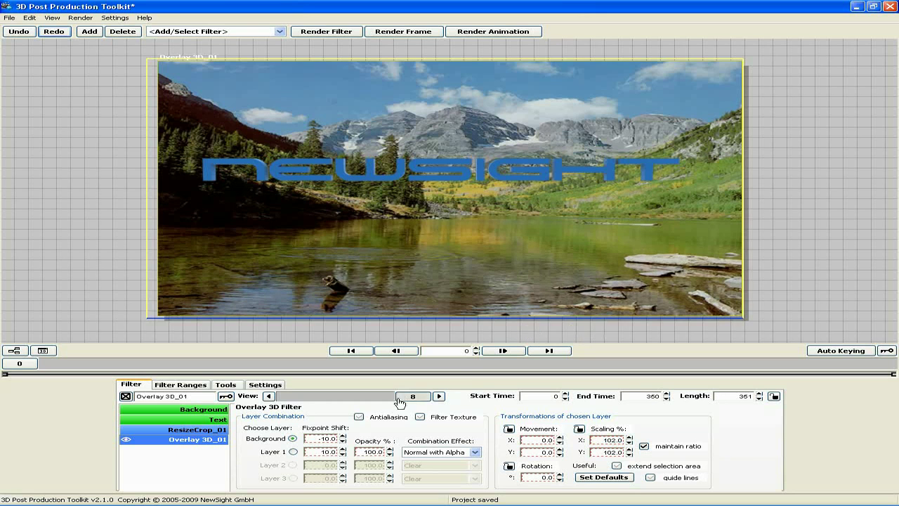
left_click_drag(447, 396, 232, 396)
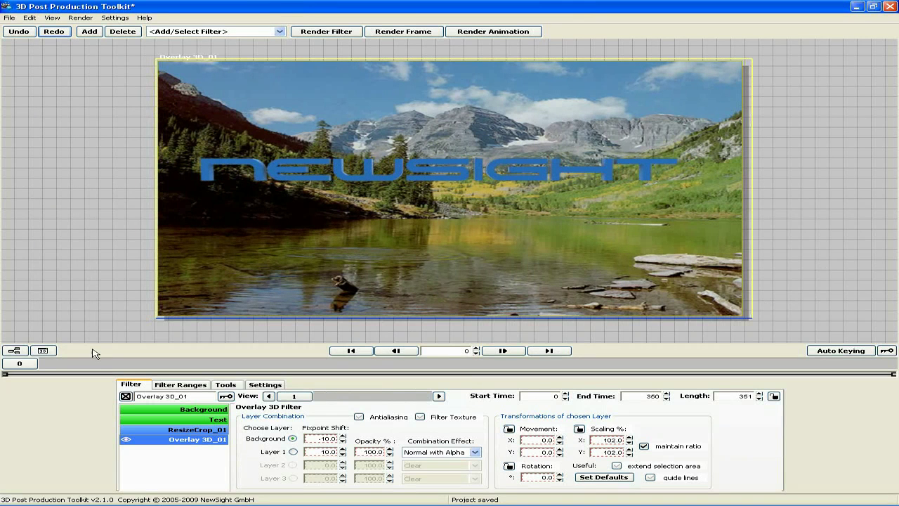
In the node graph, add a 3D Pack EightTile filter and link Overlay 3D_01's output into Pack8Tile_02.
left_click(14, 350)
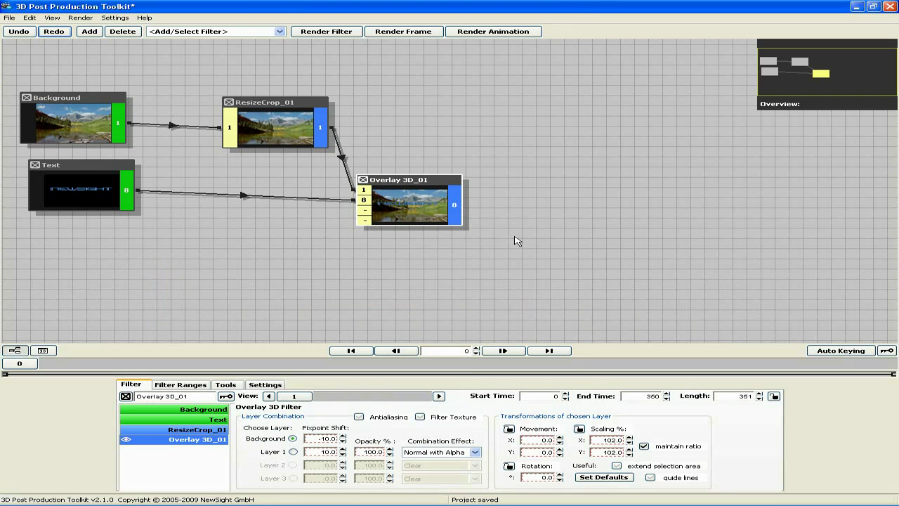
right_click(524, 202)
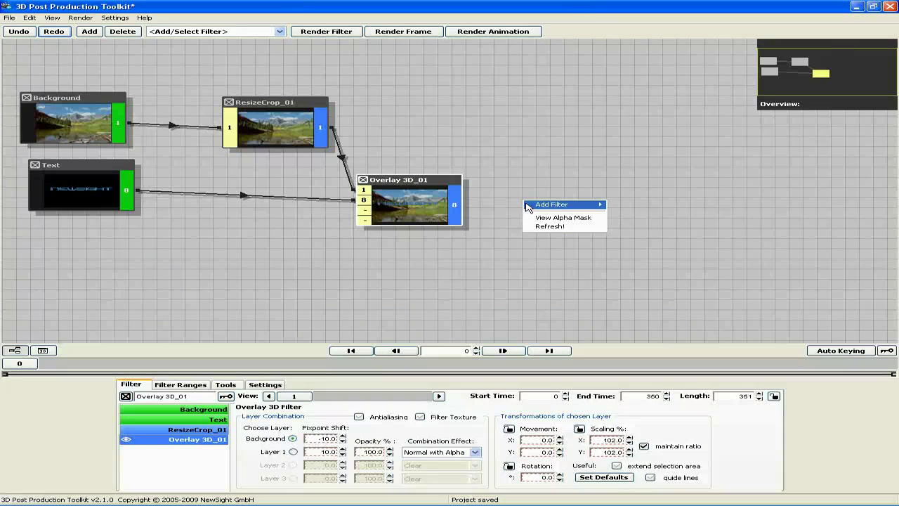
mouse_move(527, 206)
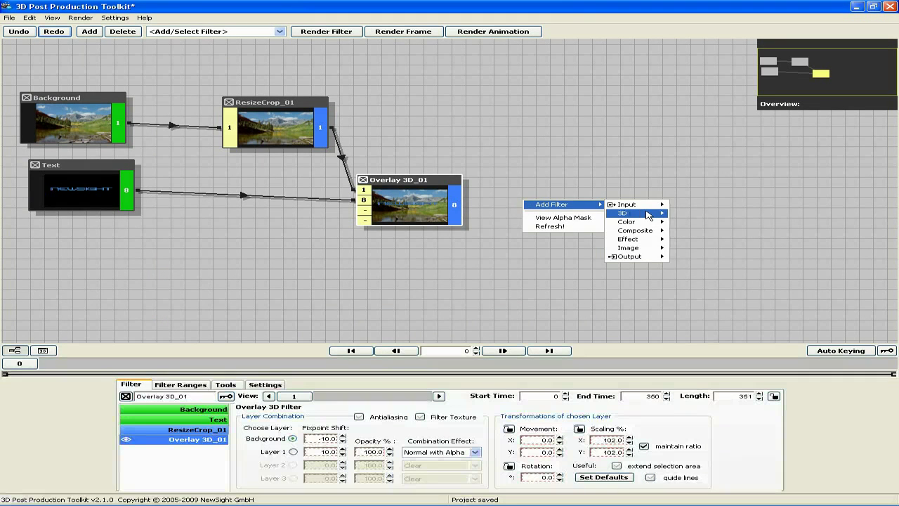
mouse_move(647, 214)
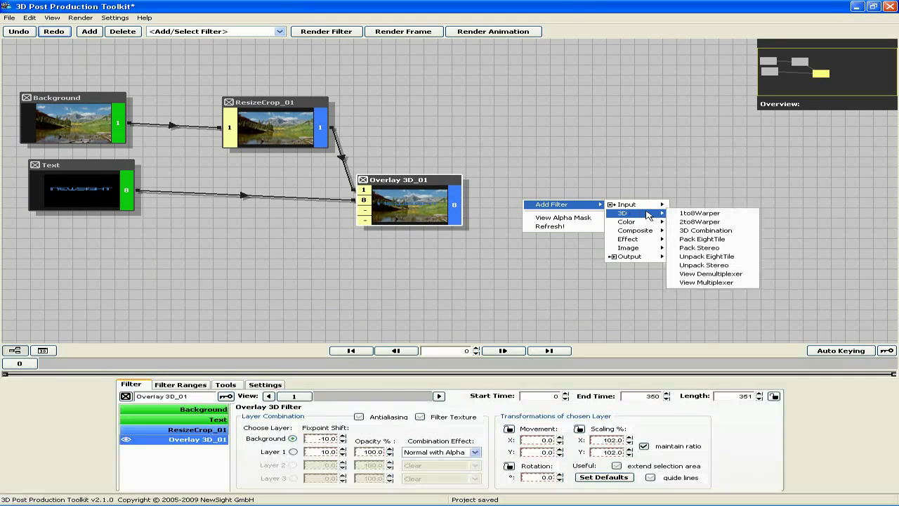
left_click(709, 240)
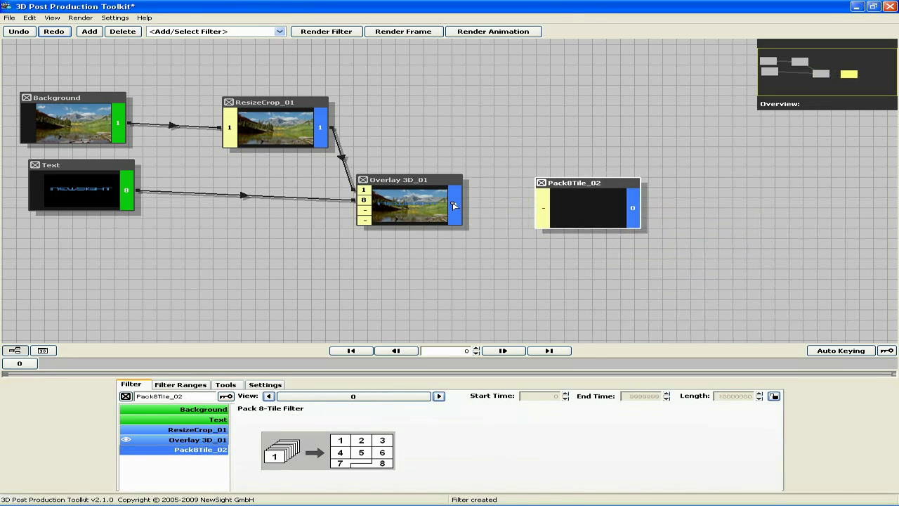
left_click_drag(457, 205, 543, 207)
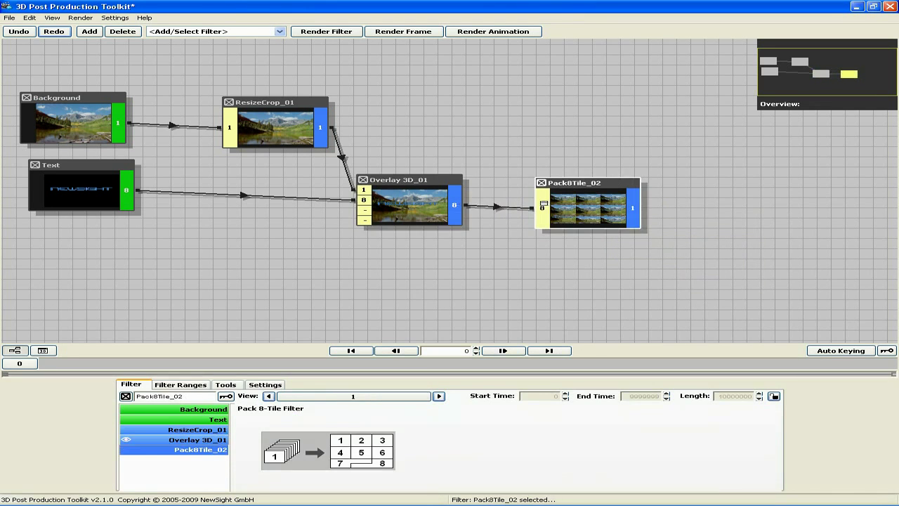
left_click_drag(580, 182, 576, 181)
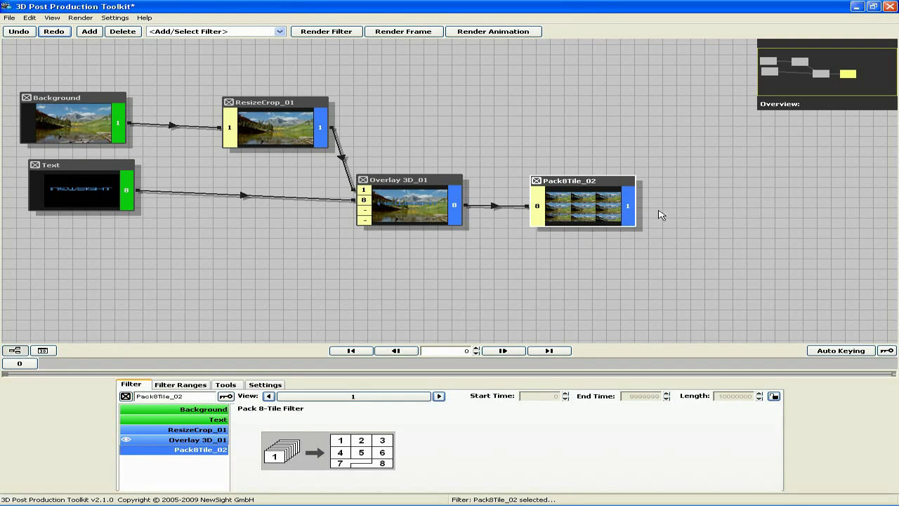
Add an Mpeg2 Export output filter and feed Pack8Tile_02's output into Mpeg2Out_02.
right_click(695, 210)
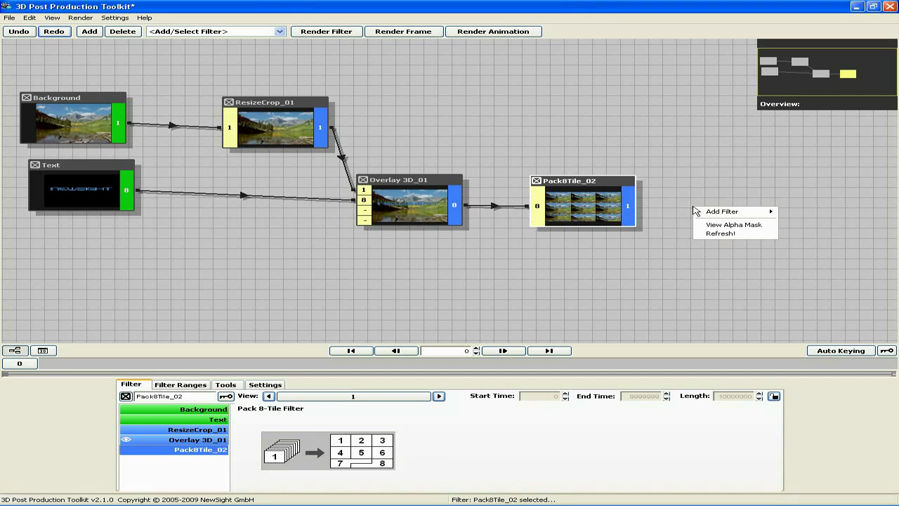
mouse_move(709, 212)
mouse_move(799, 267)
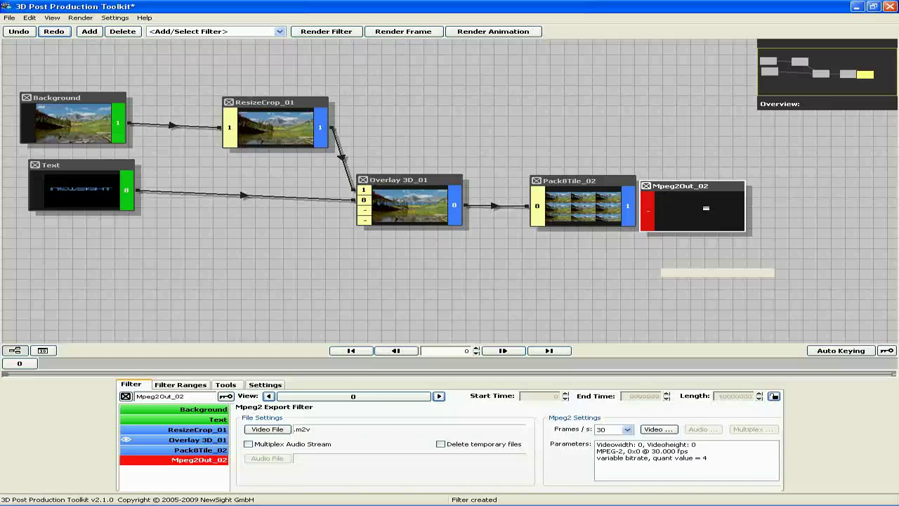
left_click_drag(694, 187, 724, 183)
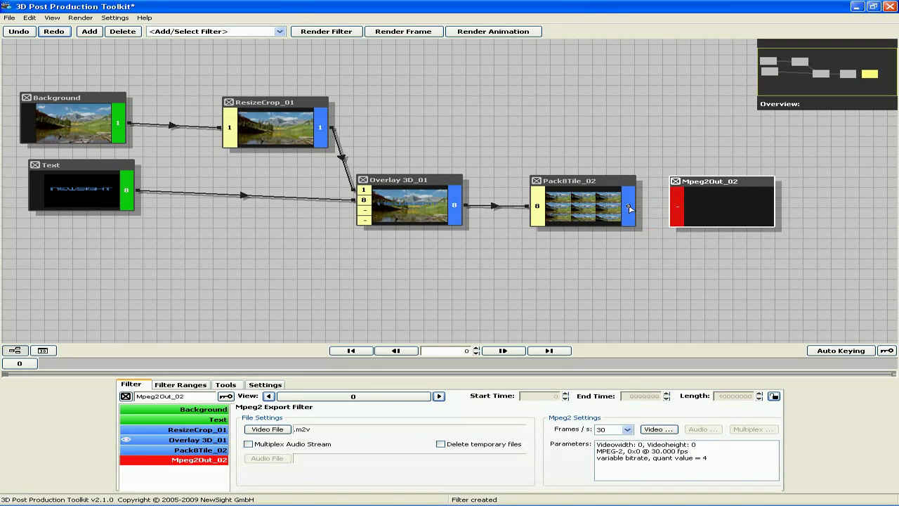
left_click_drag(631, 208, 678, 205)
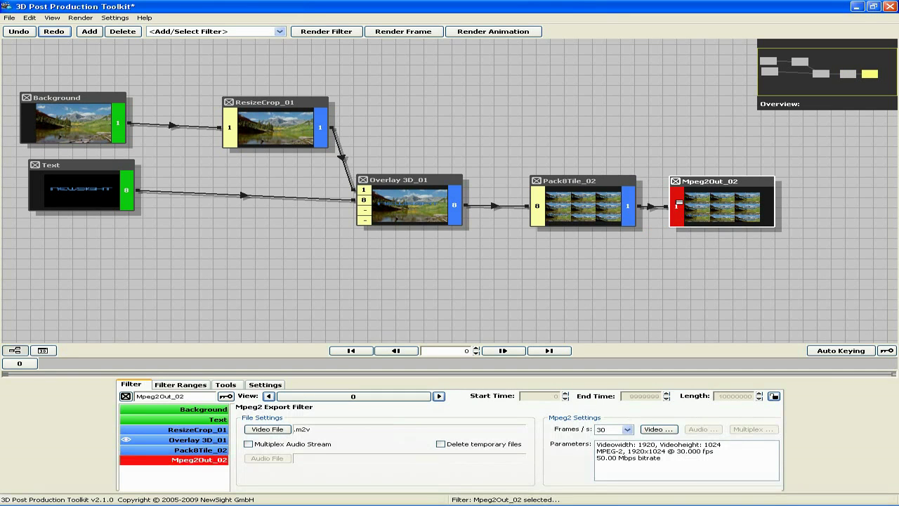
Save the exported video as 'overlay' in the Overlay Filter folder.
left_click(269, 430)
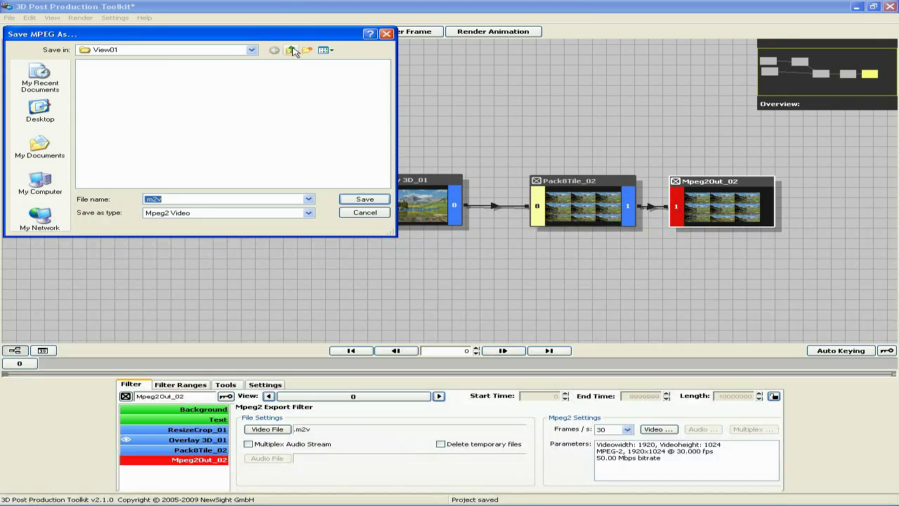
left_click(291, 49)
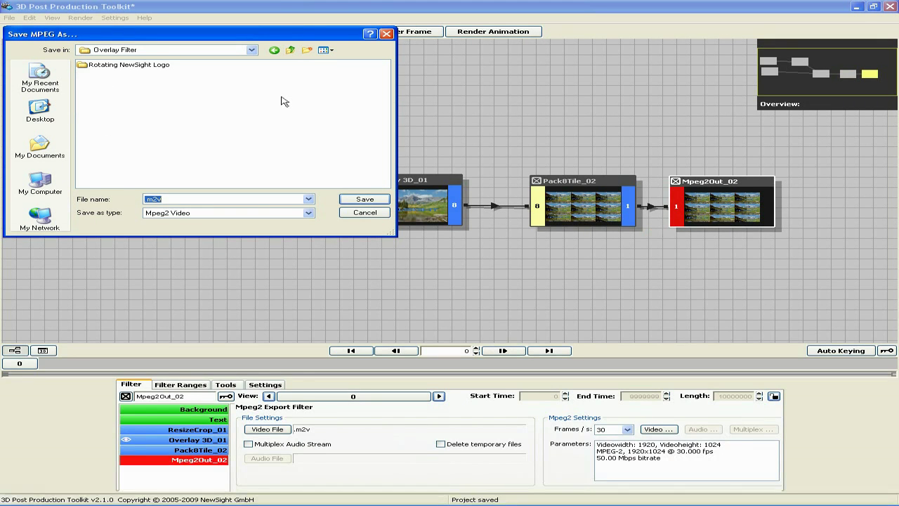
type("over")
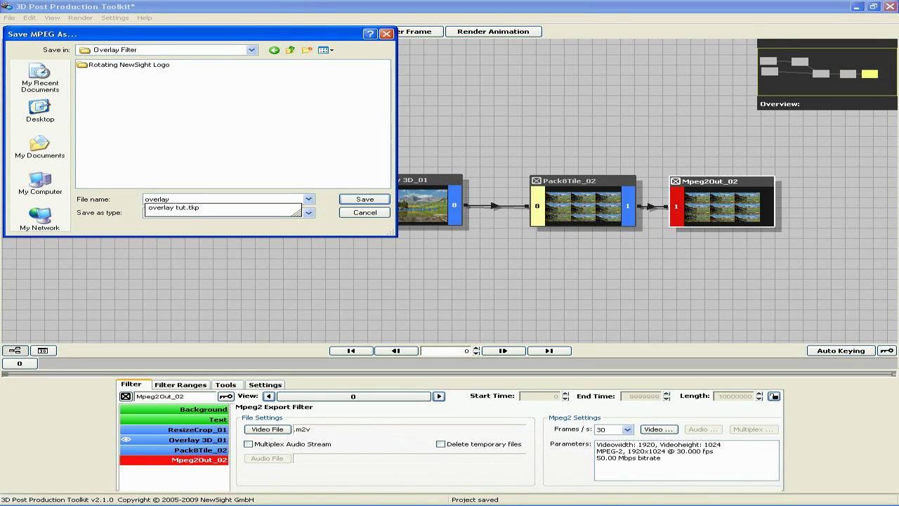
type("lay")
left_click(365, 199)
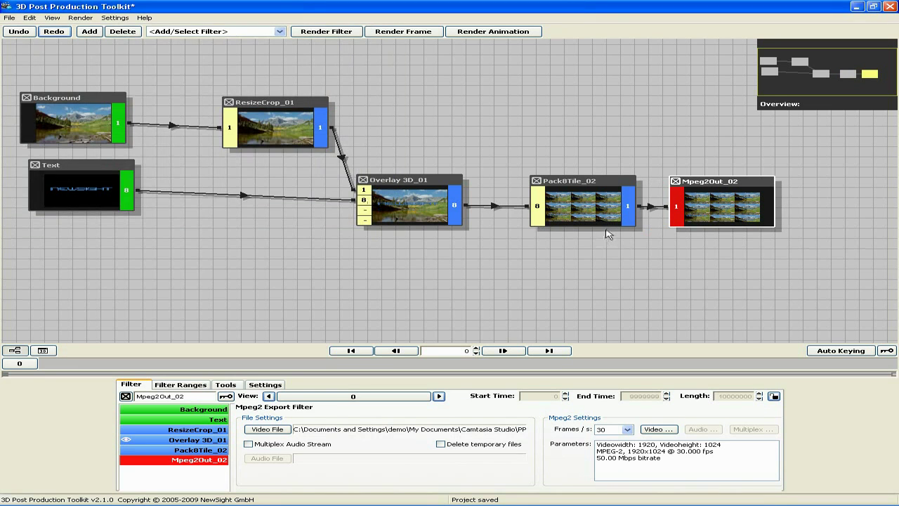
Open the full-size Overlay 3D_01 preview and scrub the timeline through the NEWSIGHT animation.
double_click(436, 207)
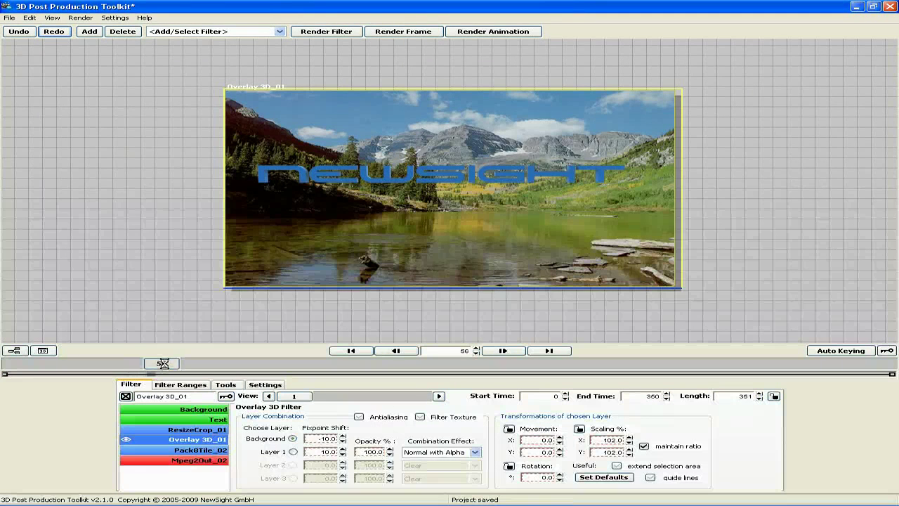
mouse_move(163, 364)
left_mouse_down()
mouse_move(614, 364)
mouse_move(149, 363)
left_mouse_up()
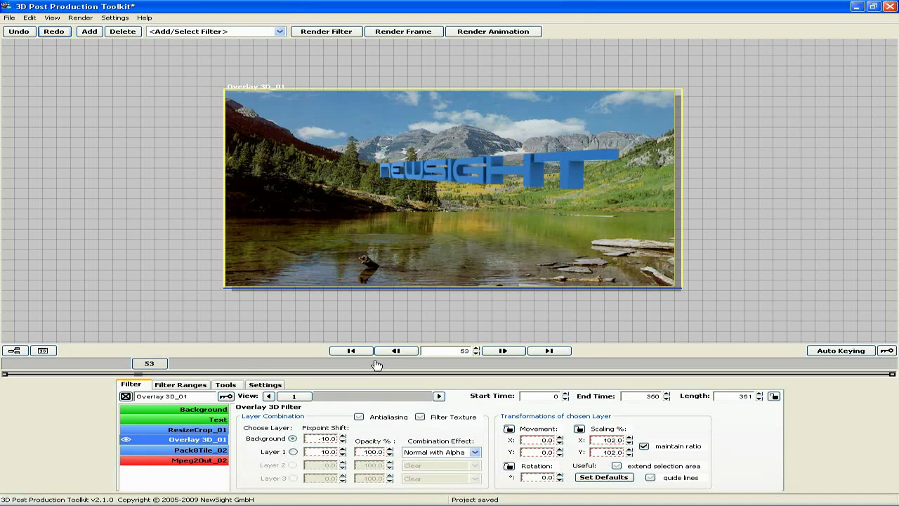
Select Layer 1, drag the text in the preview, then set Movement X to 0 and Movement Y to 70.
left_click(293, 452)
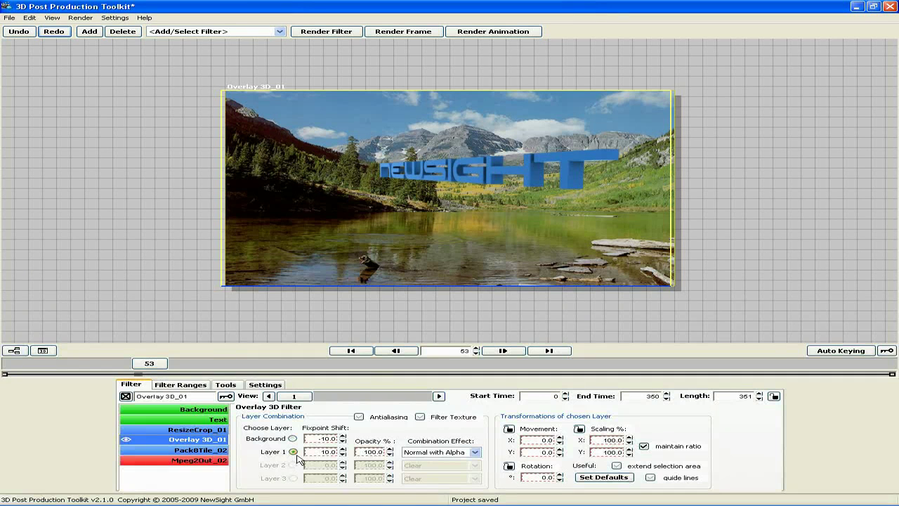
left_click_drag(451, 168, 500, 232)
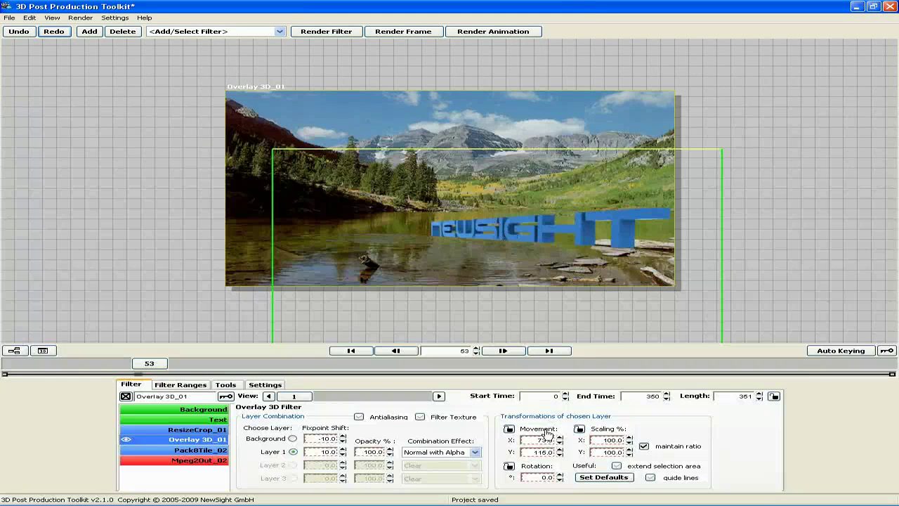
double_click(541, 439)
type("0")
key("Return")
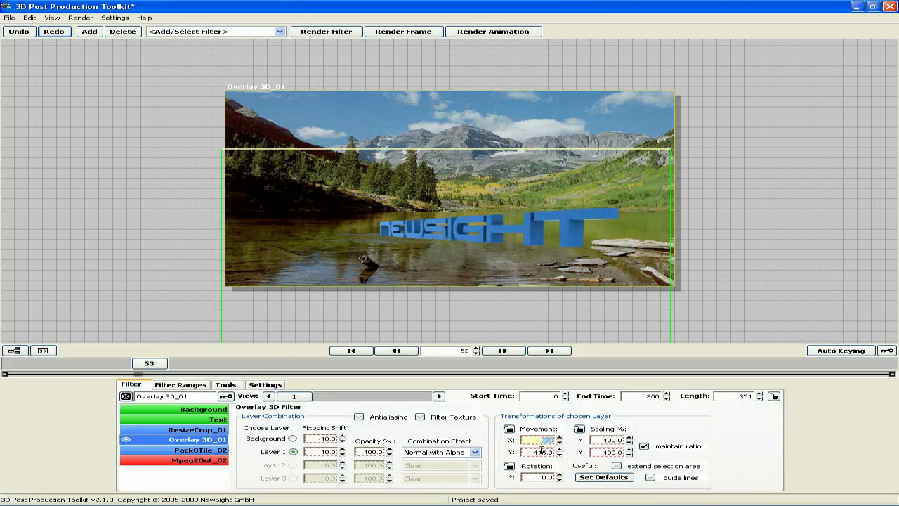
double_click(543, 452)
type("80")
key("Return")
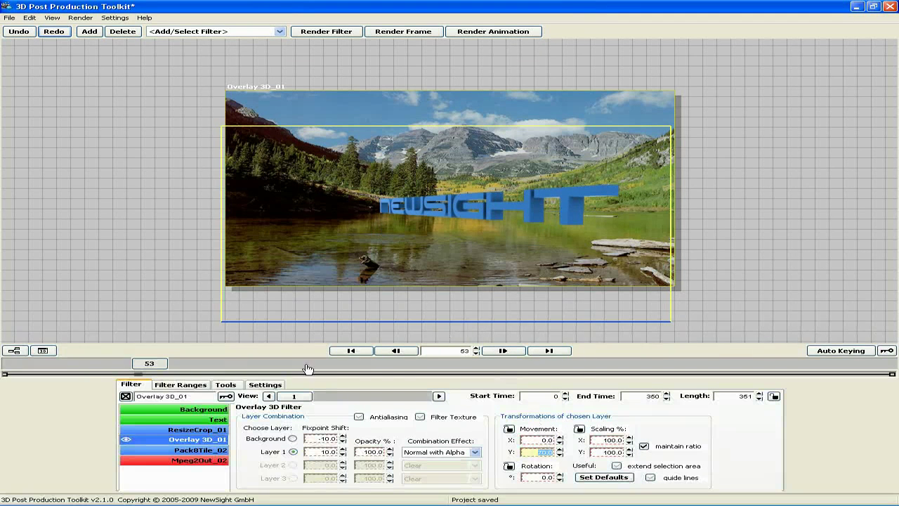
left_click_drag(149, 363, 391, 364)
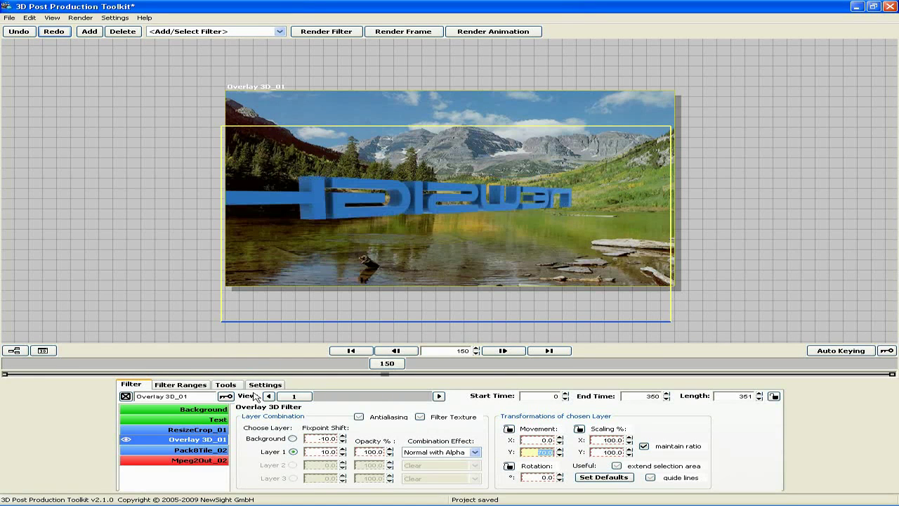
In Mpeg2Out_02's rendering settings, save the project and set the render end time to cover frames 0–350.
left_click(183, 460)
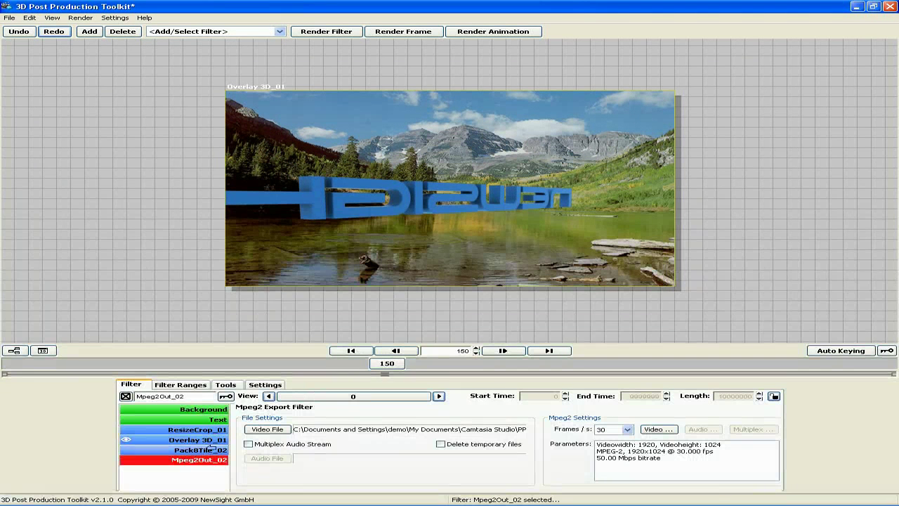
left_click(267, 387)
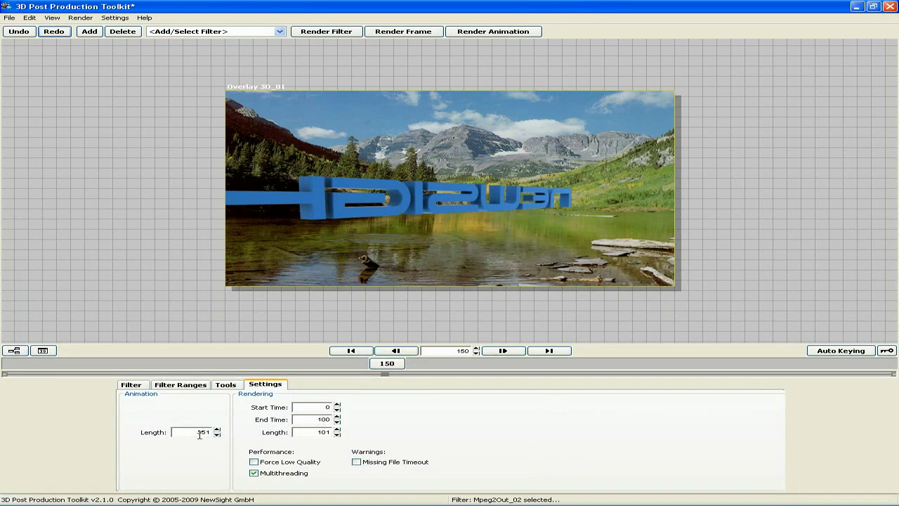
key("ctrl+s")
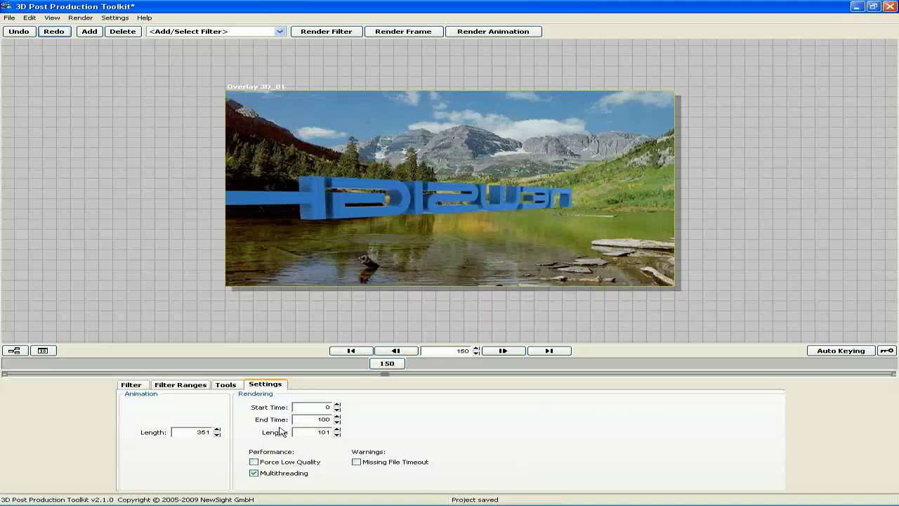
double_click(322, 419)
type("360")
key("Return")
Confirm the end time and open the Animation Rendering window for frames 0–350.
left_click(322, 334)
left_click(487, 33)
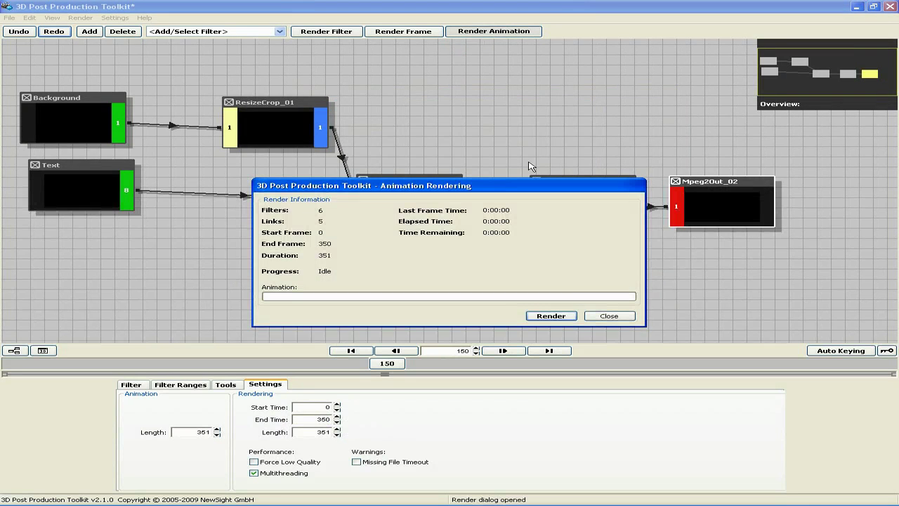